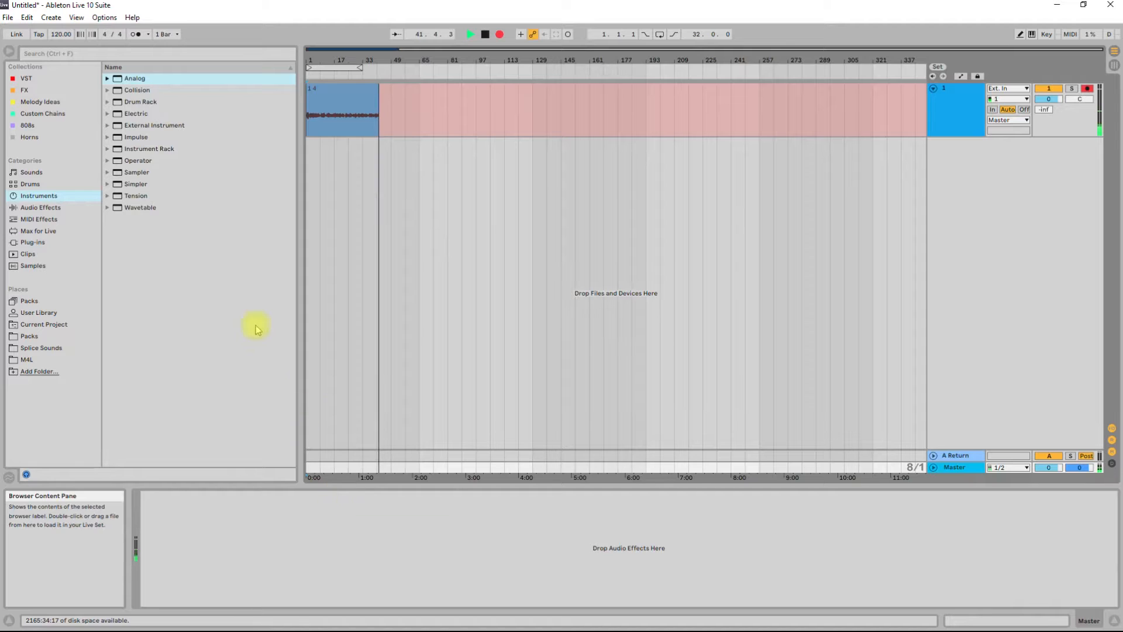
- Browse the Audio Effects, MIDI Effects and Plug-ins categories in the browser, ending on MIDI Effects
click(40, 209)
click(47, 220)
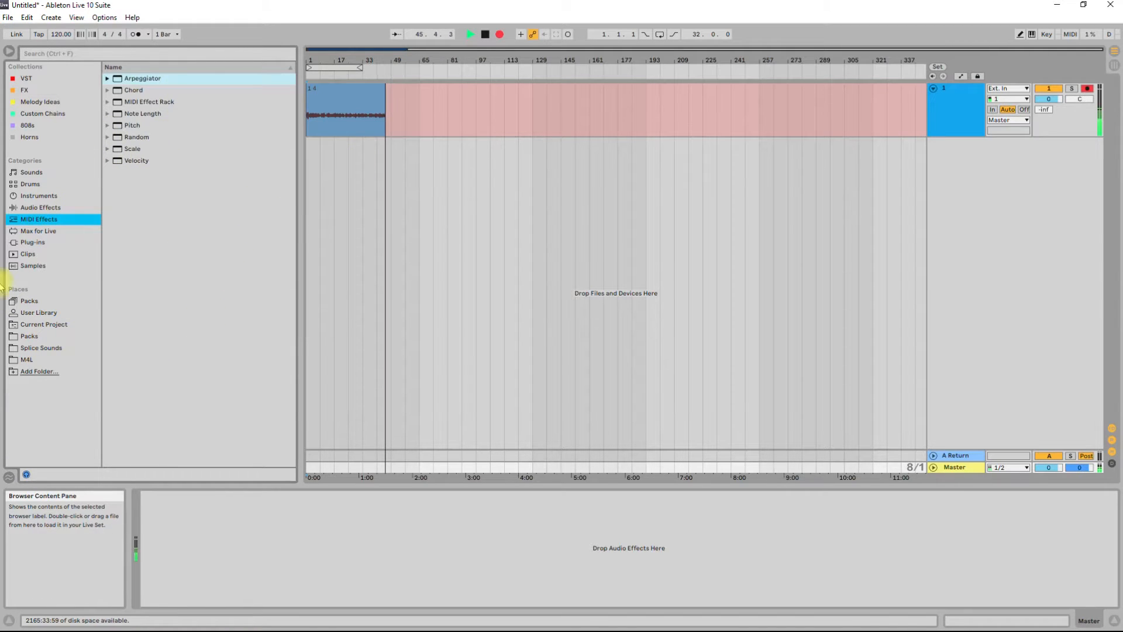
click(32, 243)
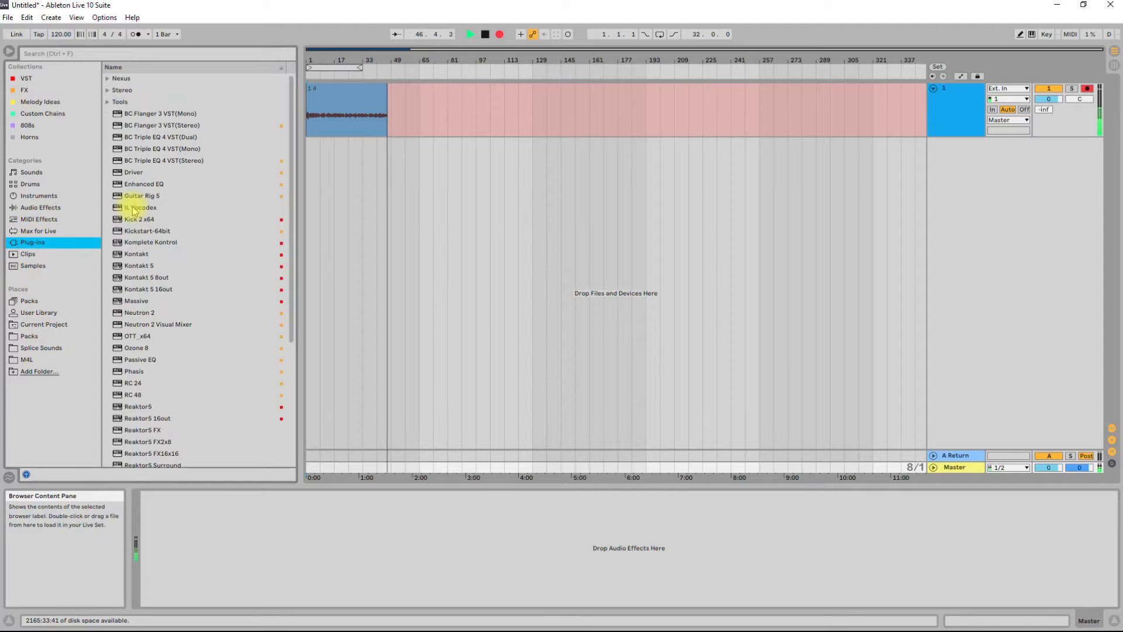
click(58, 219)
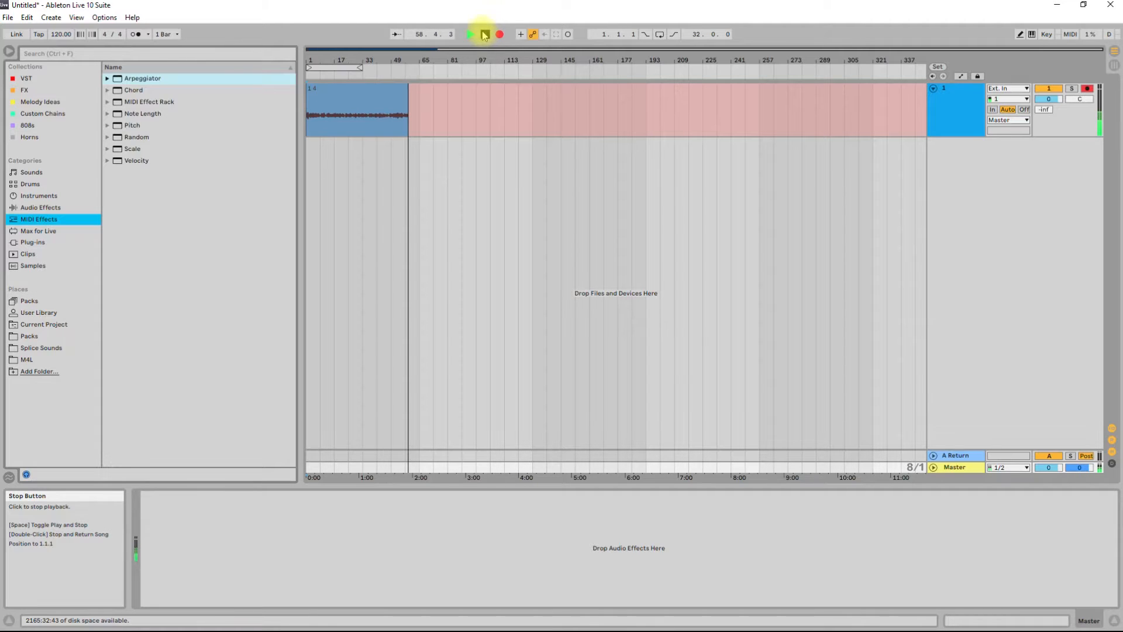
- Switch the detail area back and forth between Clip View and Device View, ending on Device View
click(598, 543)
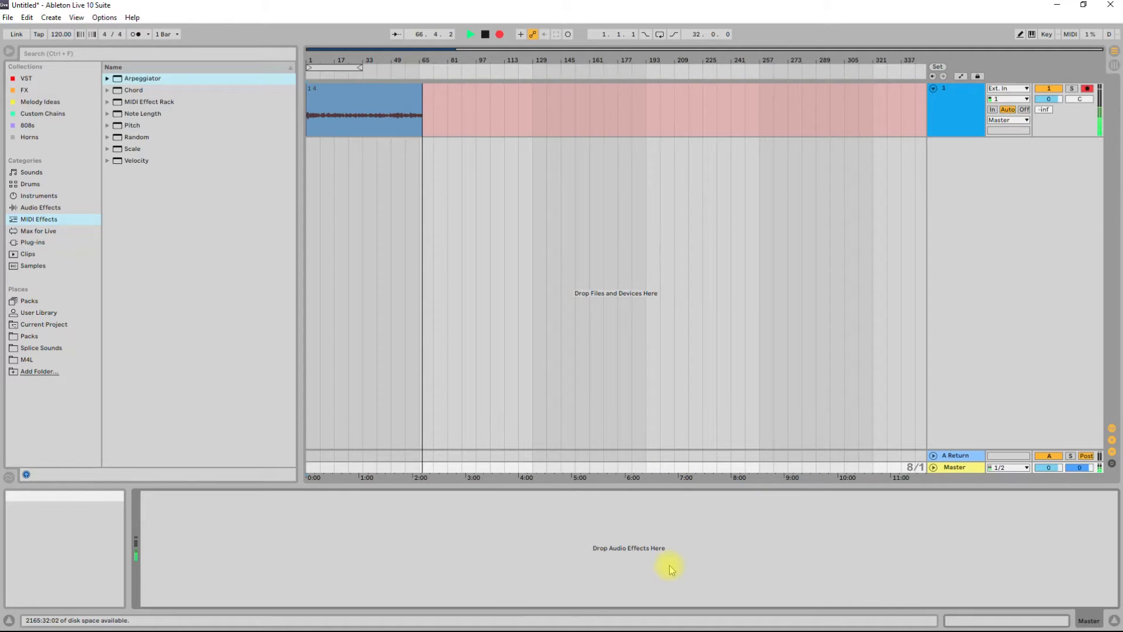
click(1028, 623)
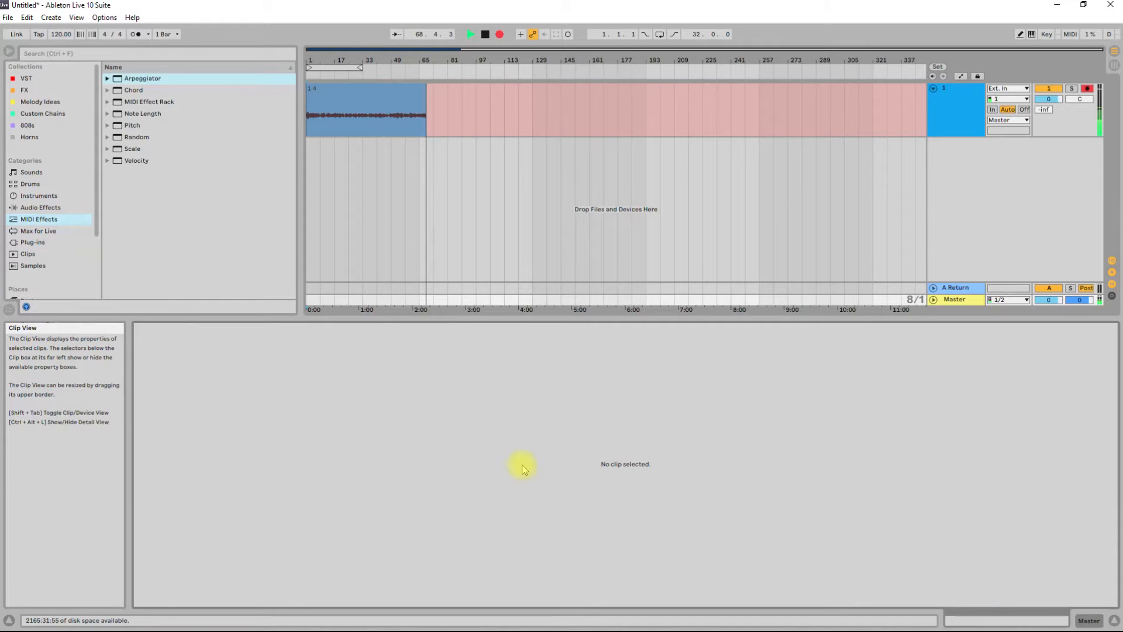
click(1085, 622)
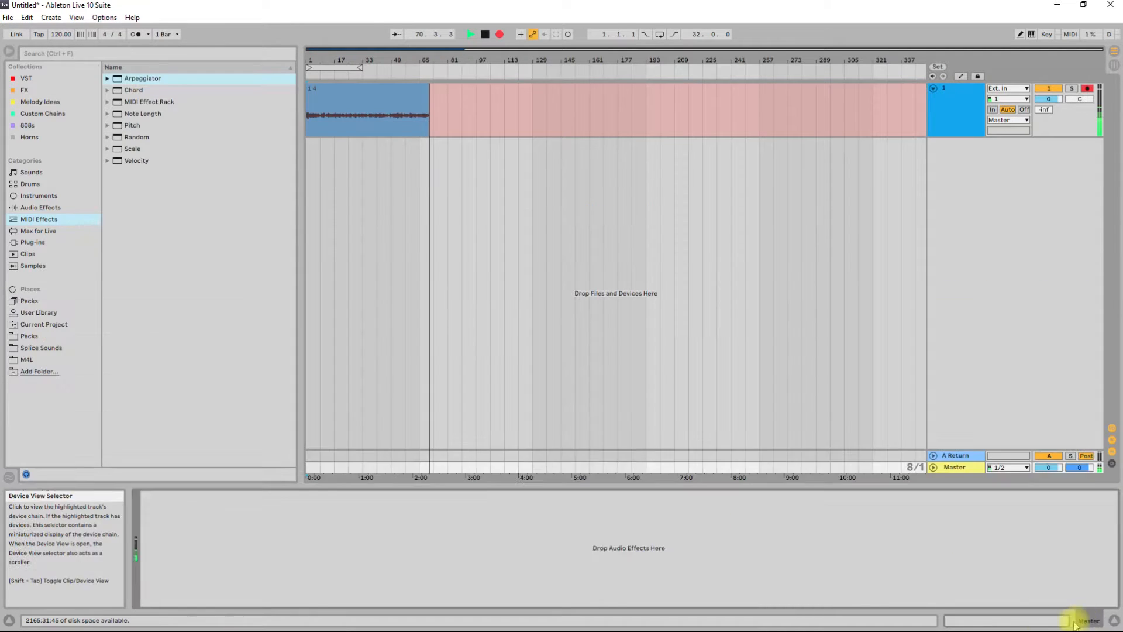
click(1028, 621)
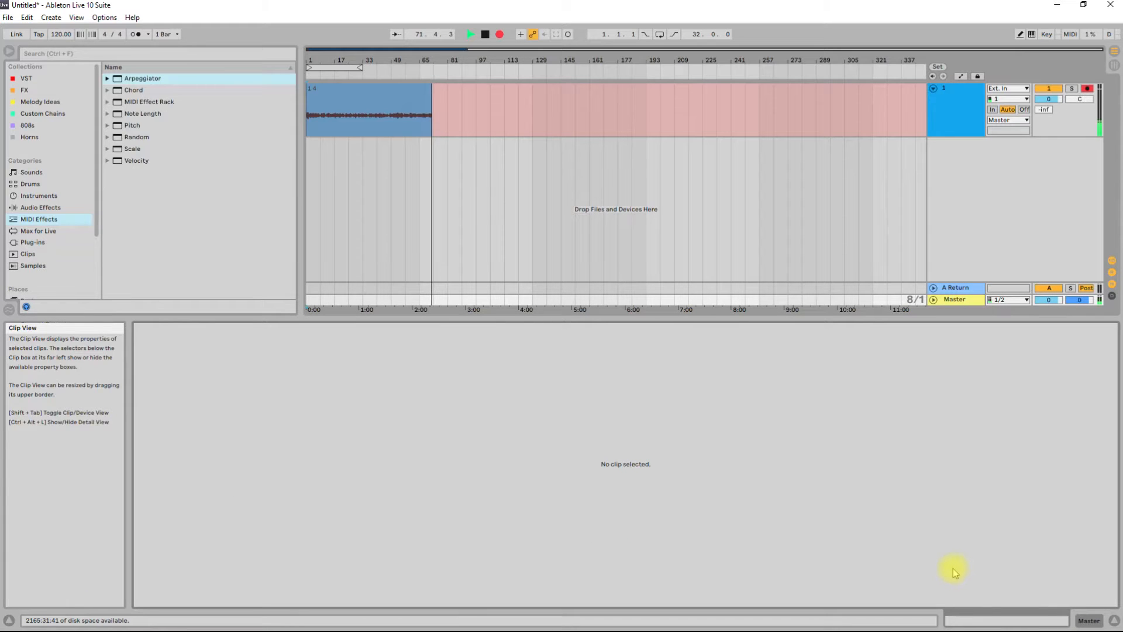
key(shift+Tab)
key(shift+Tab)
key(shift+Tab)
key(shift+Tab)
key(shift+Tab)
key(shift+Tab)
key(shift+Tab)
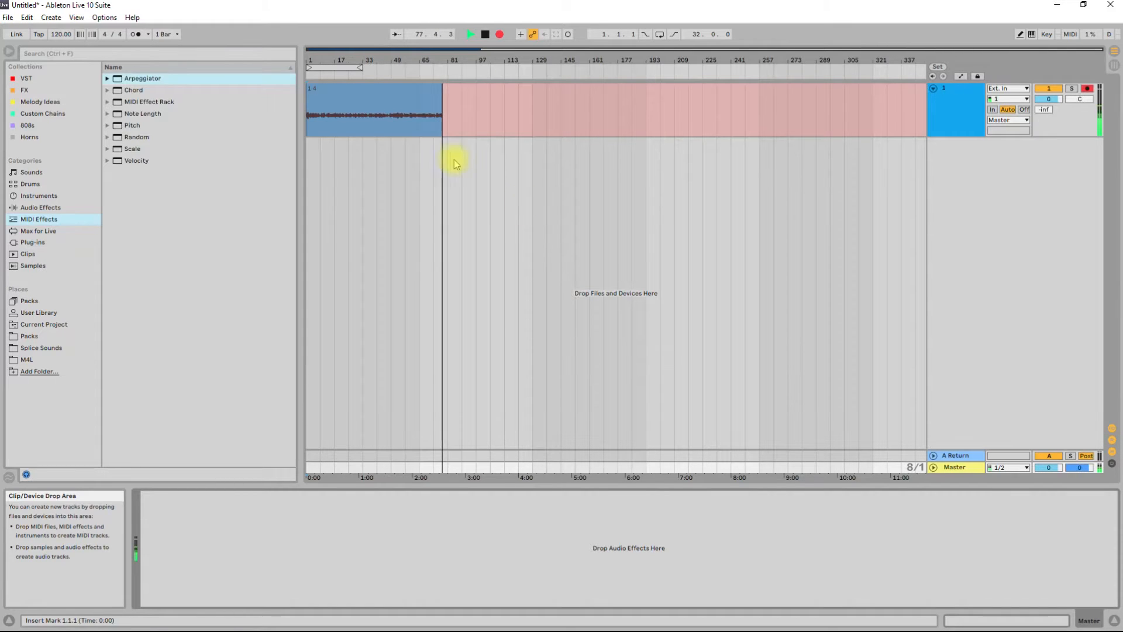
- Enlarge the mixer's level meters in Session View with the Master track selected, and return to Arrangement View
click(532, 215)
key(Tab)
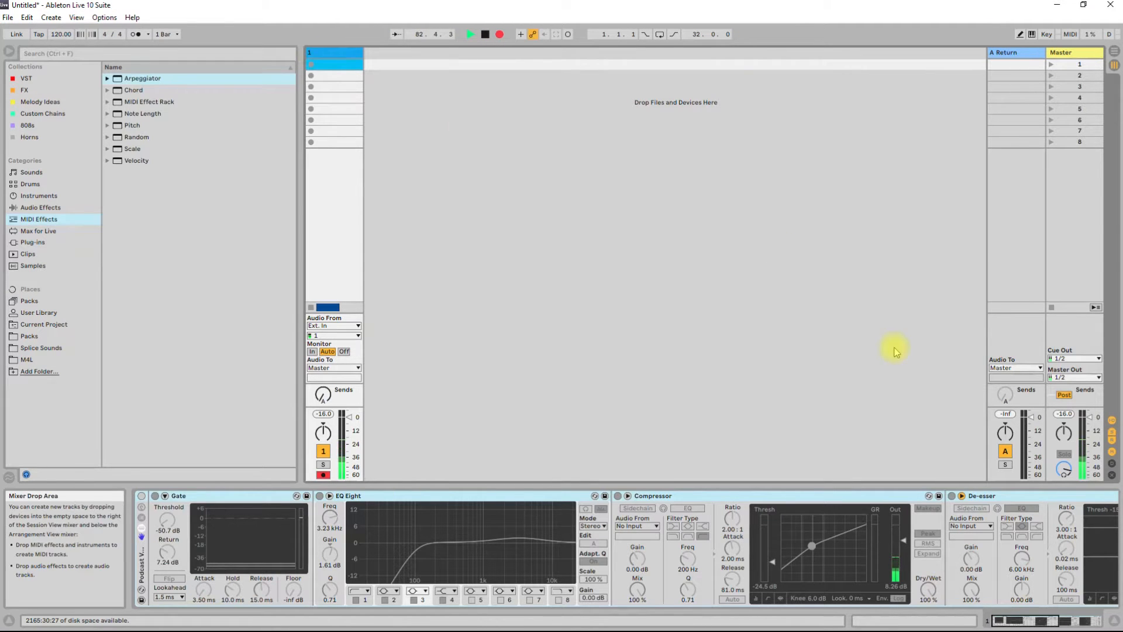
click(1065, 53)
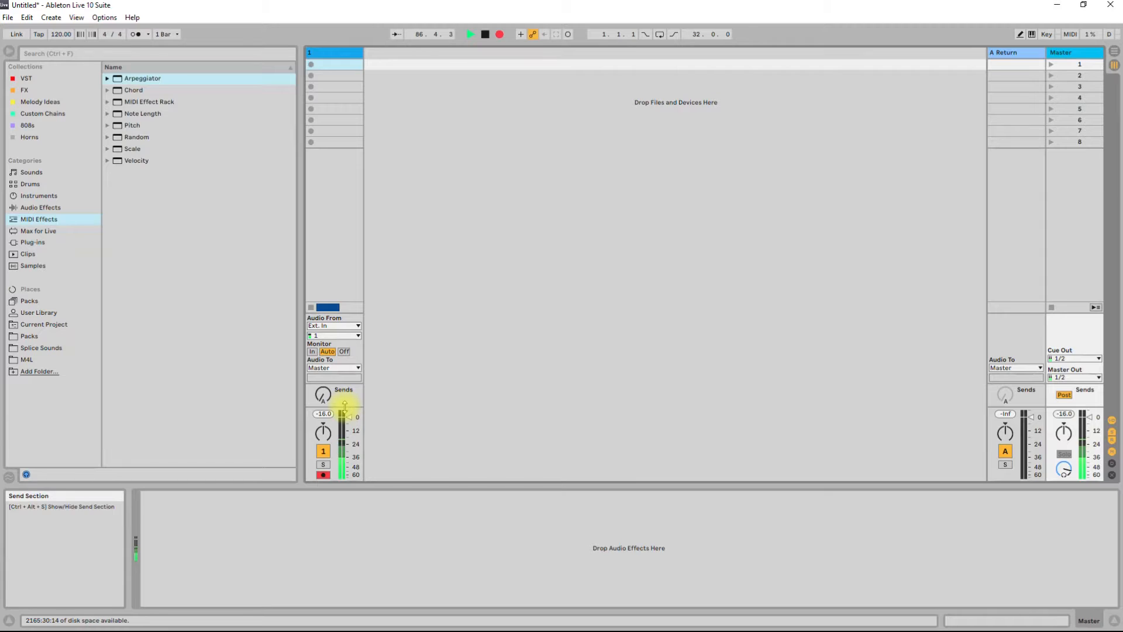
drag(349, 408, 329, 221)
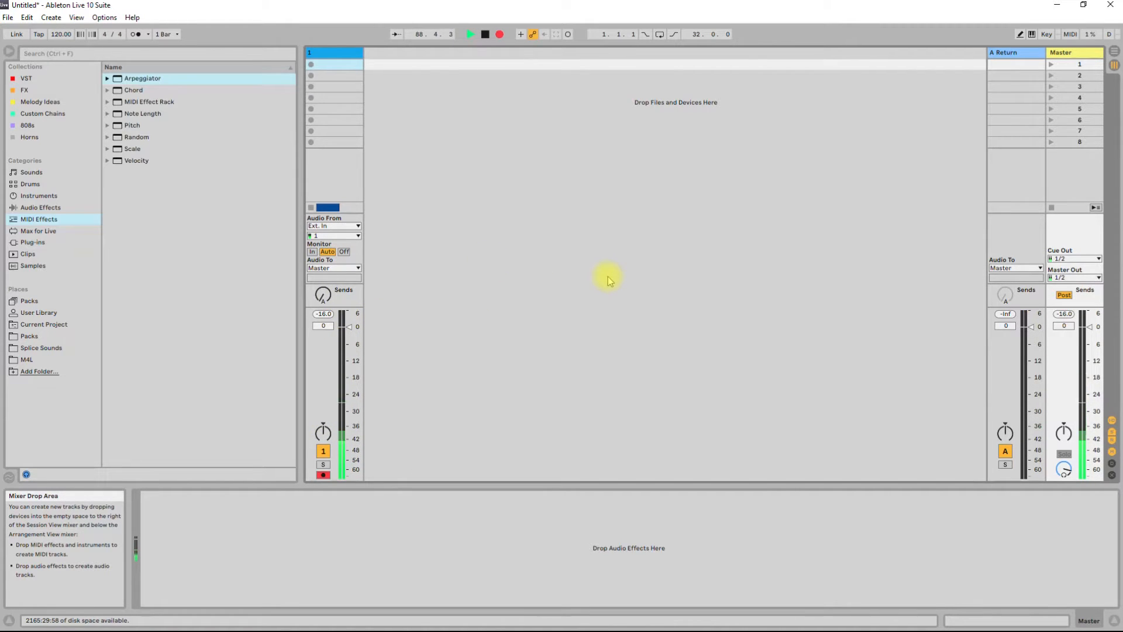
key(Tab)
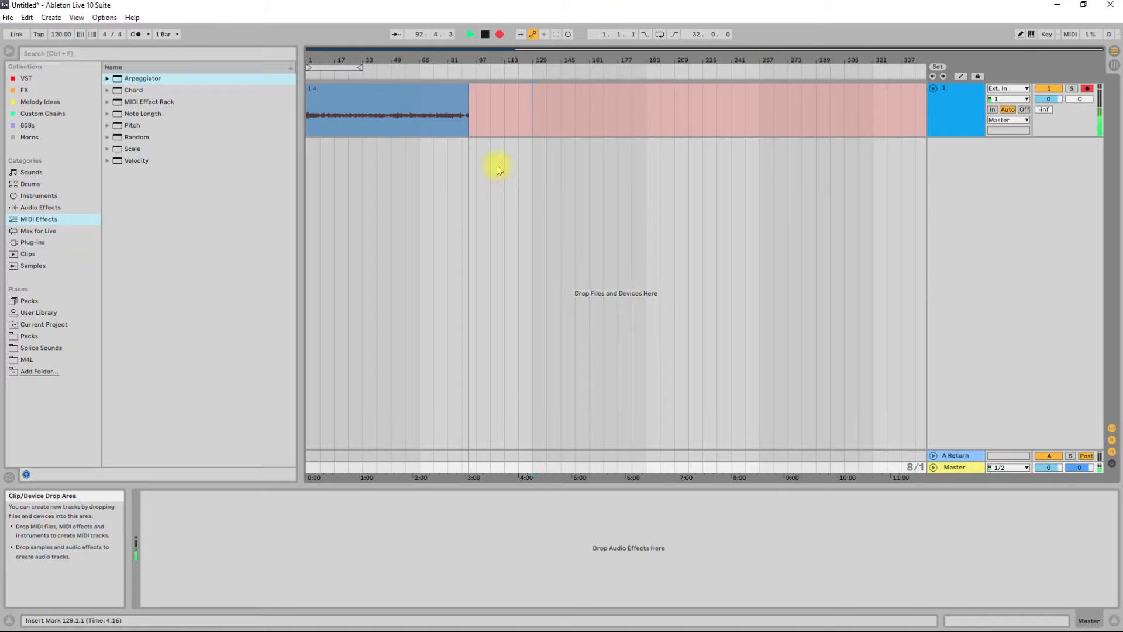
- Show the device chains of track 1 and the Master track, and unfold the Master track
double_click(958, 105)
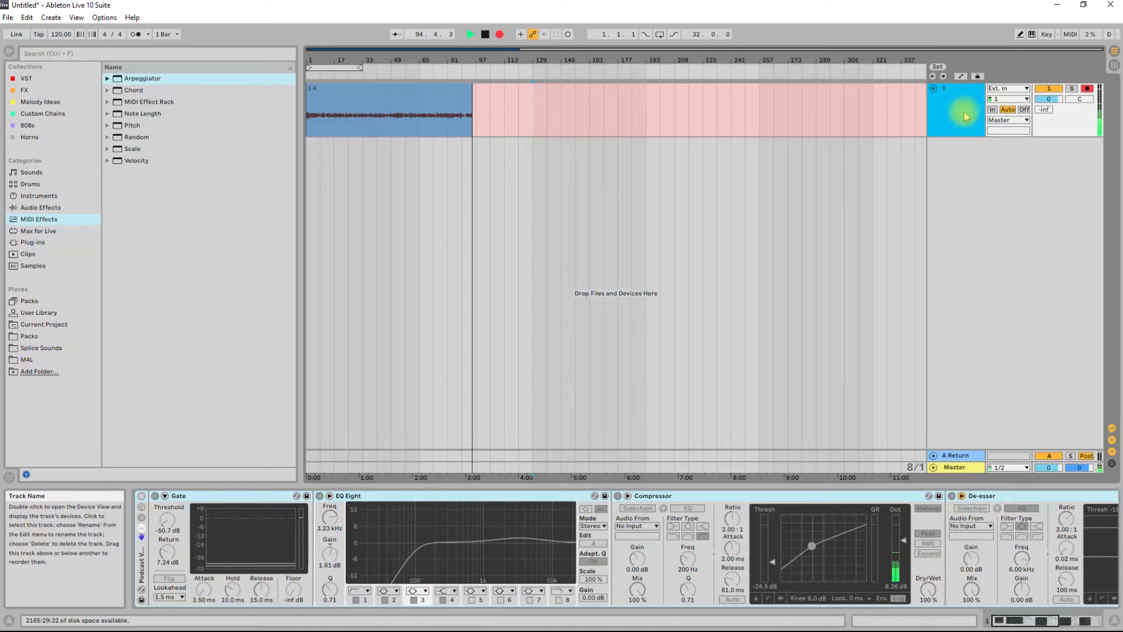
click(955, 466)
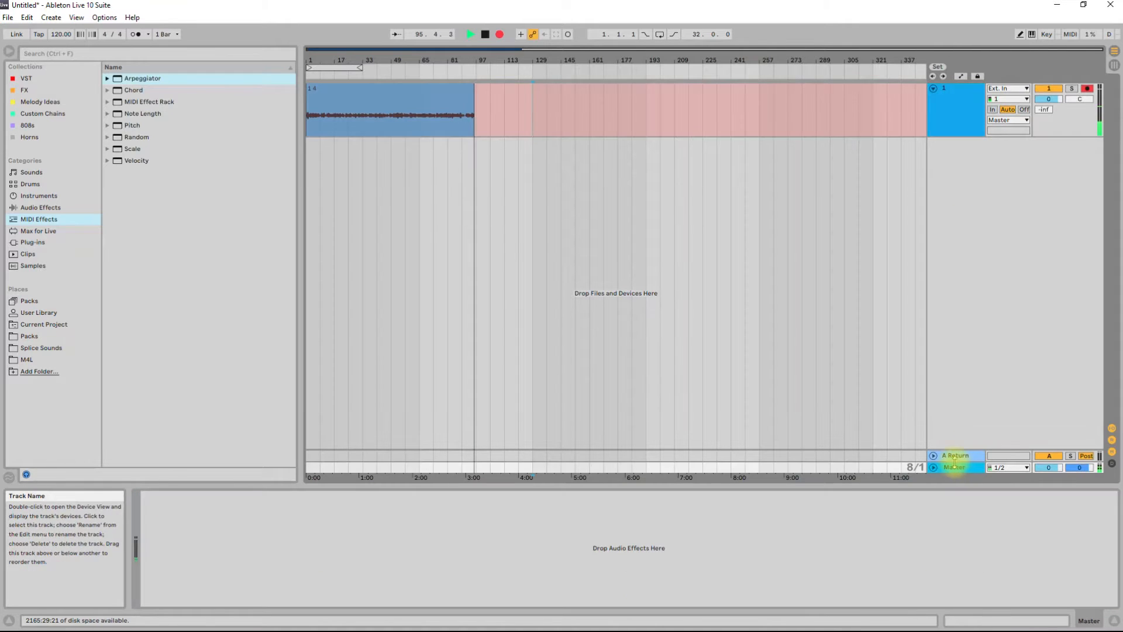
click(933, 467)
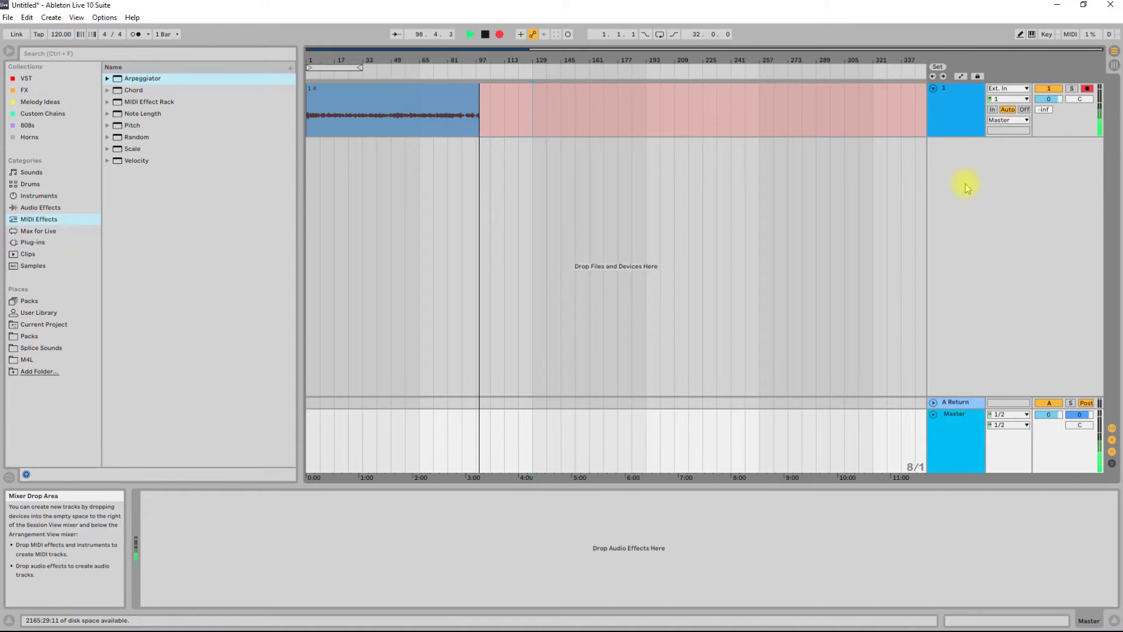
- Insert a new MIDI track and a new audio track below track 1
key(ctrl+shift+t)
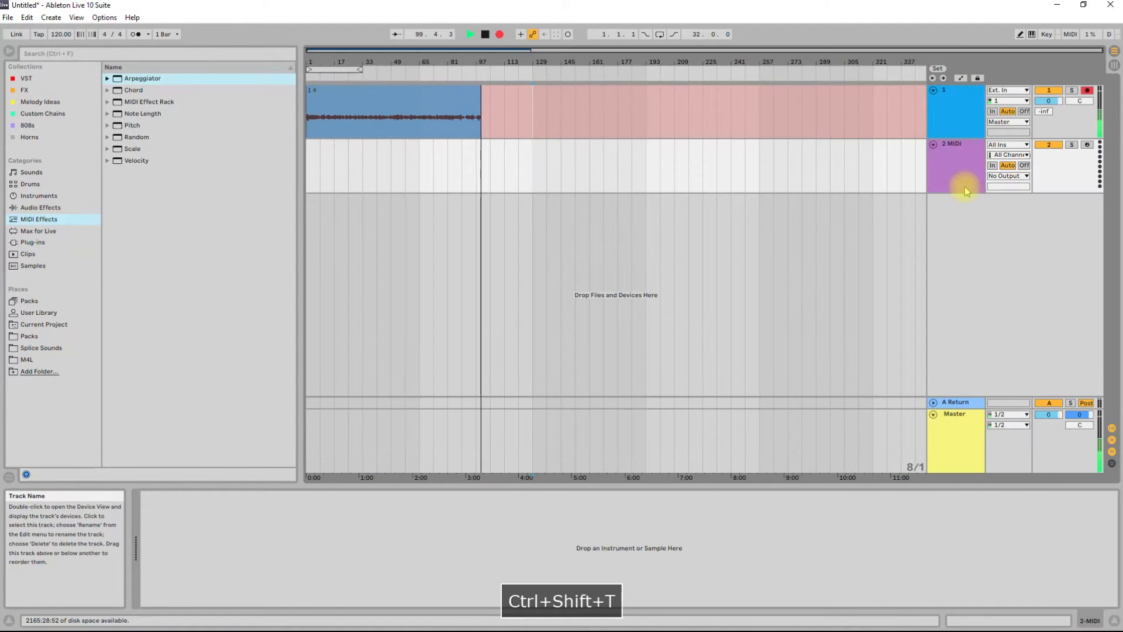
key(ctrl+t)
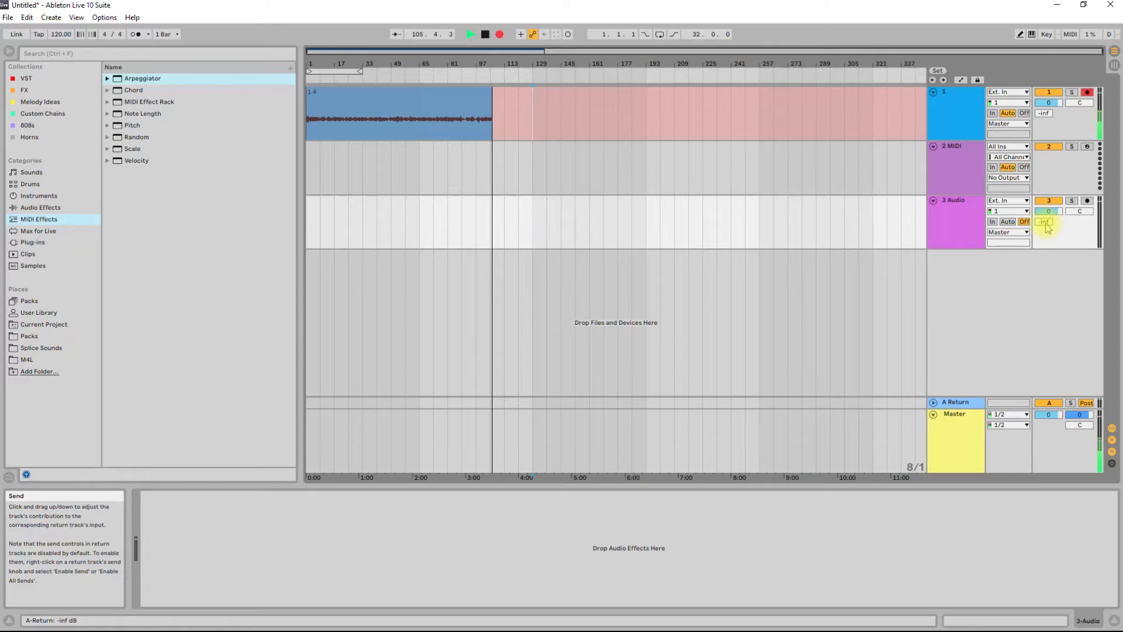
- Unfold the A Return track, and display the track delay settings before hiding them again
click(933, 402)
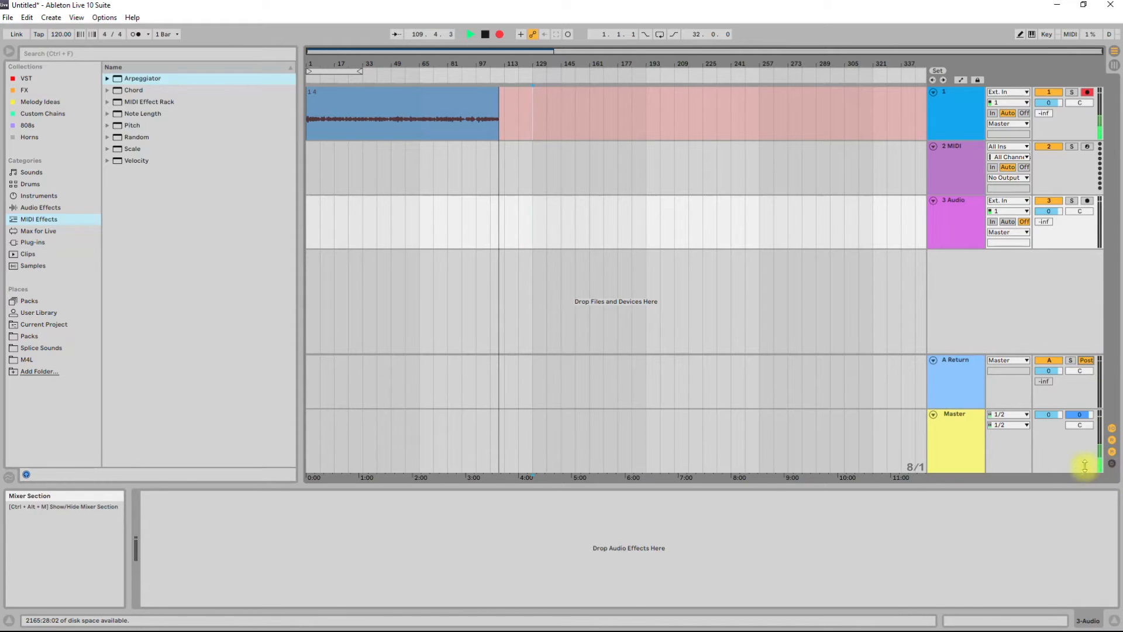
click(1111, 465)
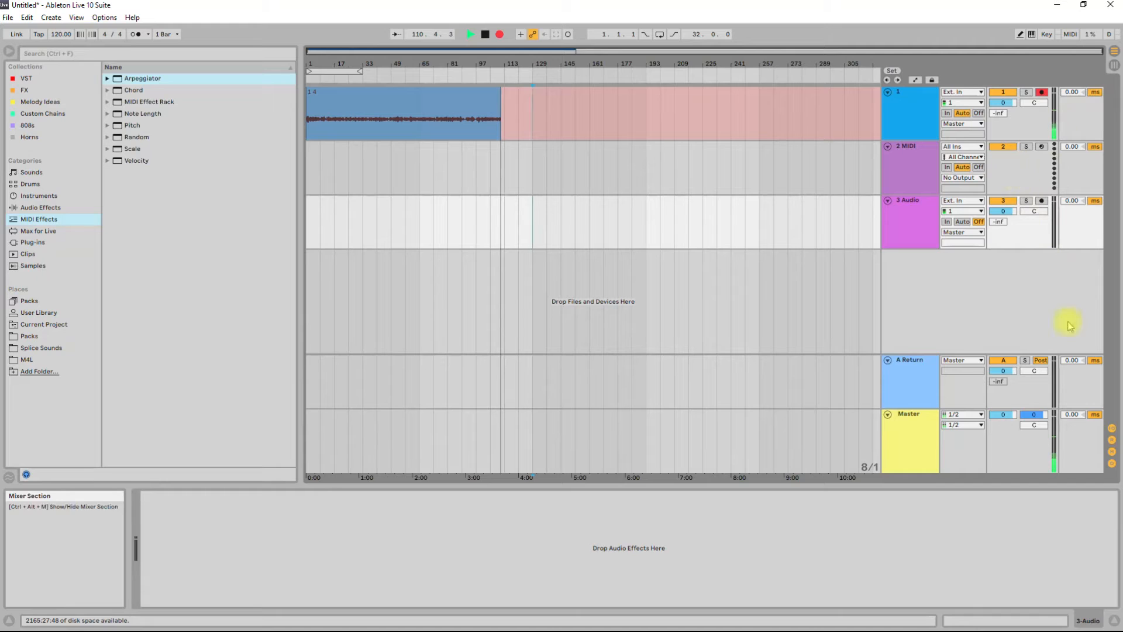
click(1112, 465)
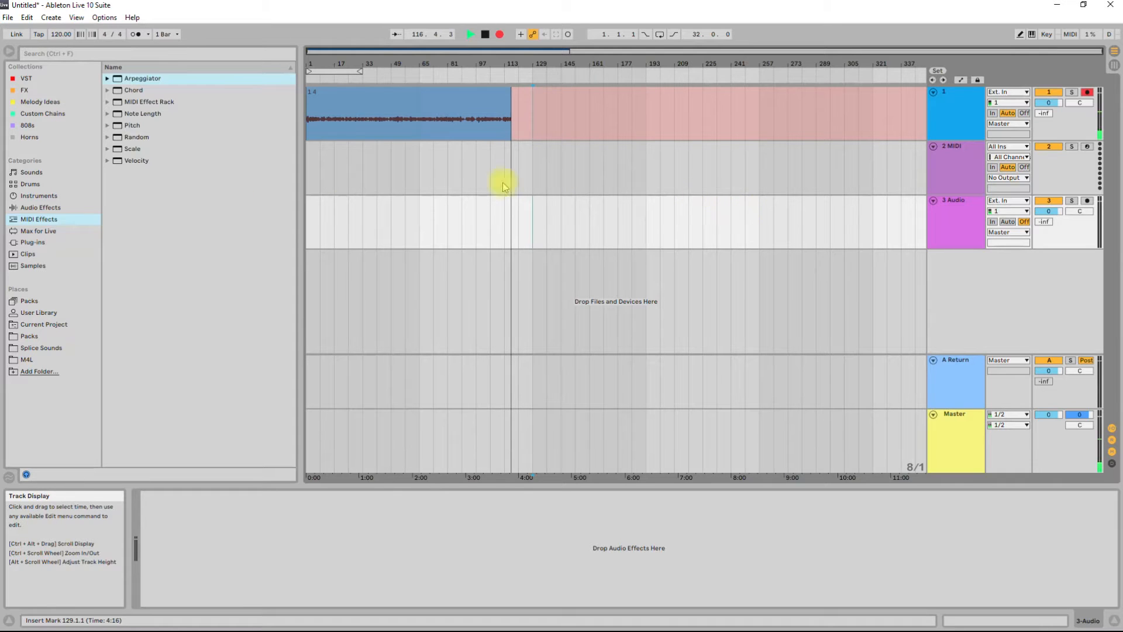
- Load the Analog instrument onto the 2 MIDI track and select the device
click(39, 195)
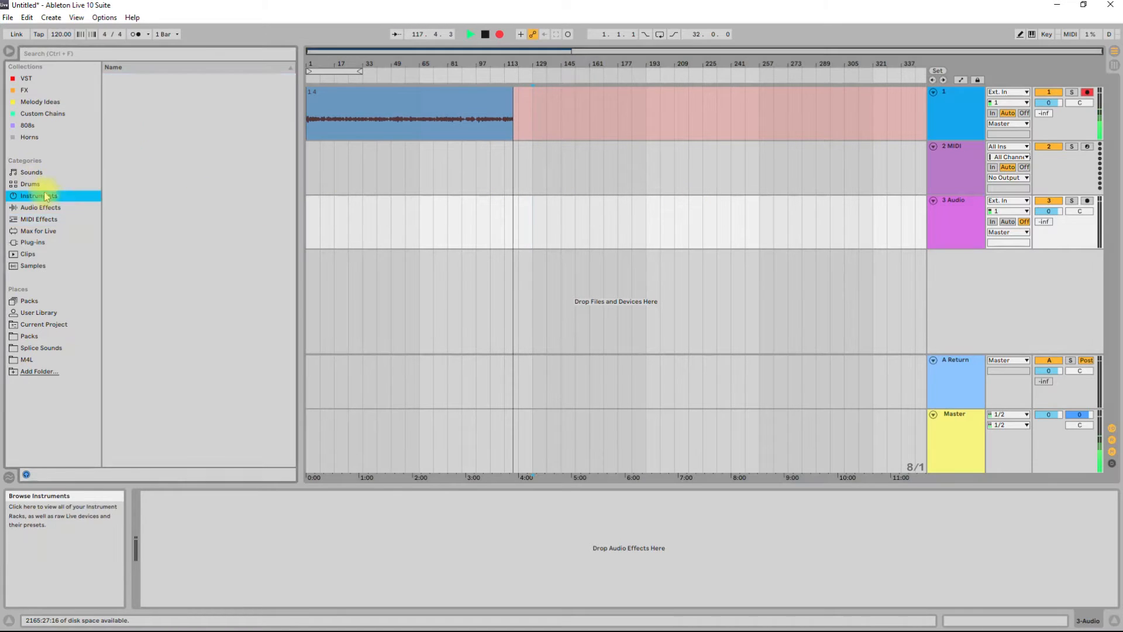
drag(129, 82, 951, 167)
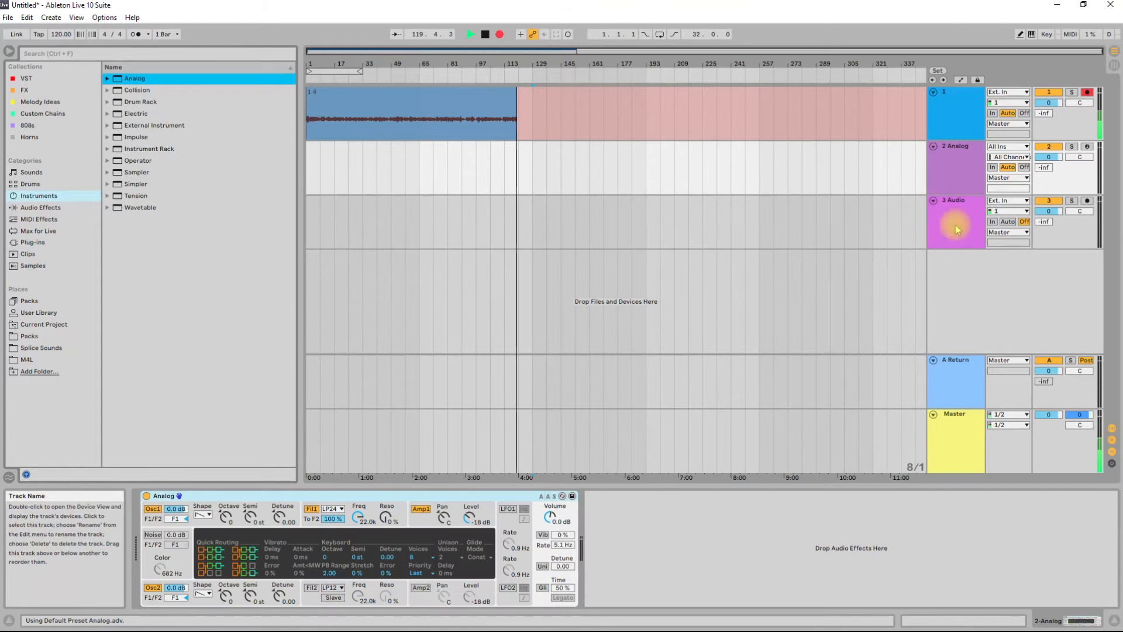
click(948, 289)
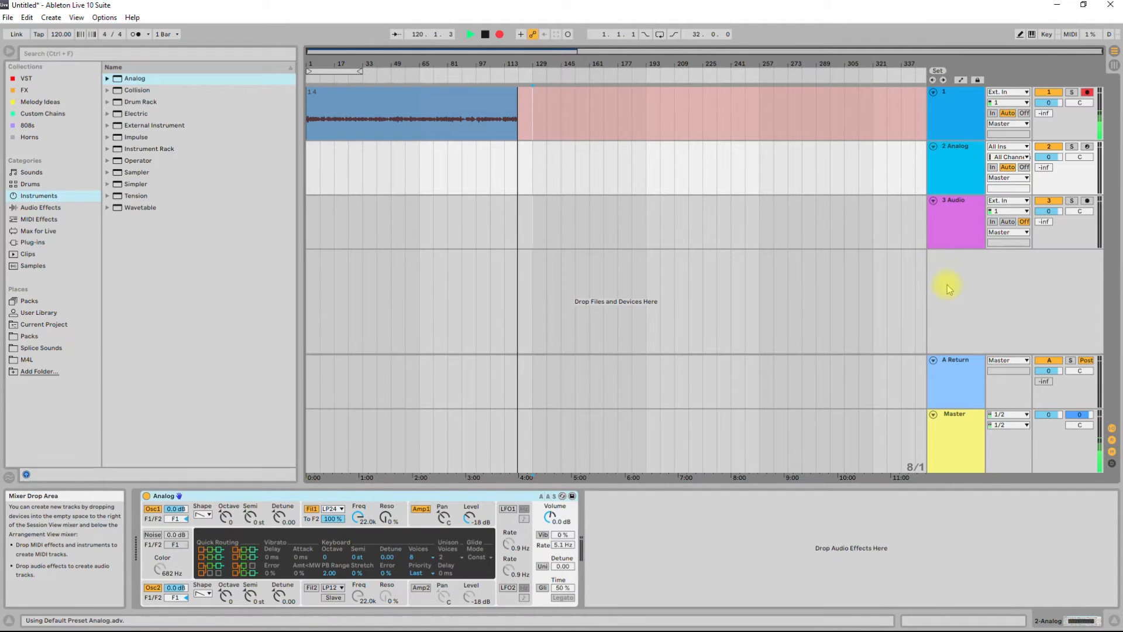
click(127, 78)
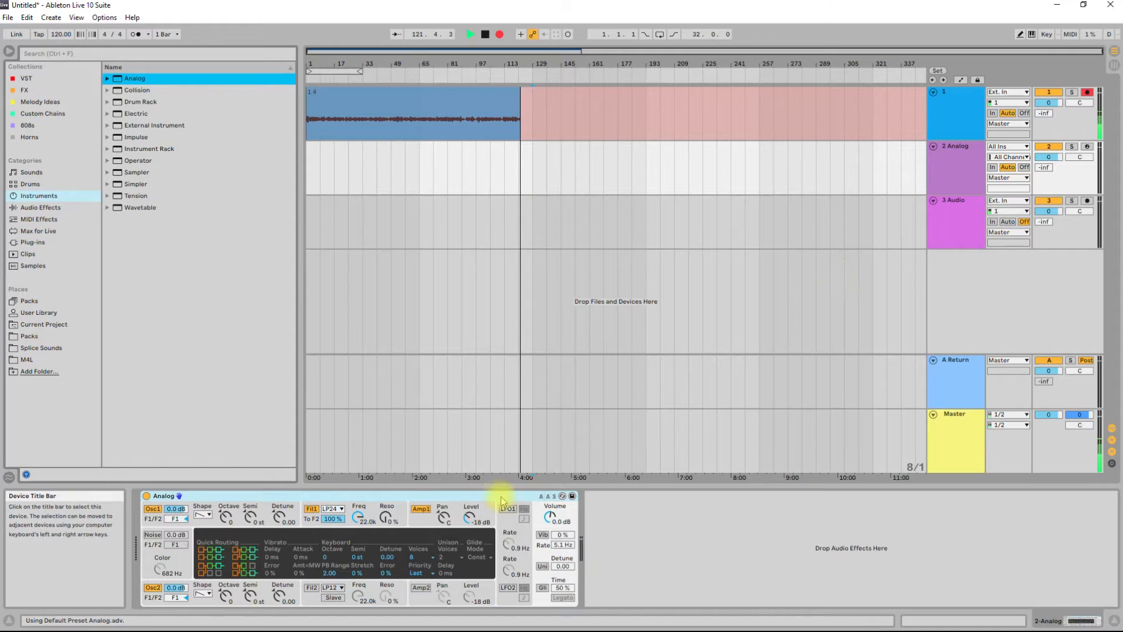
click(296, 499)
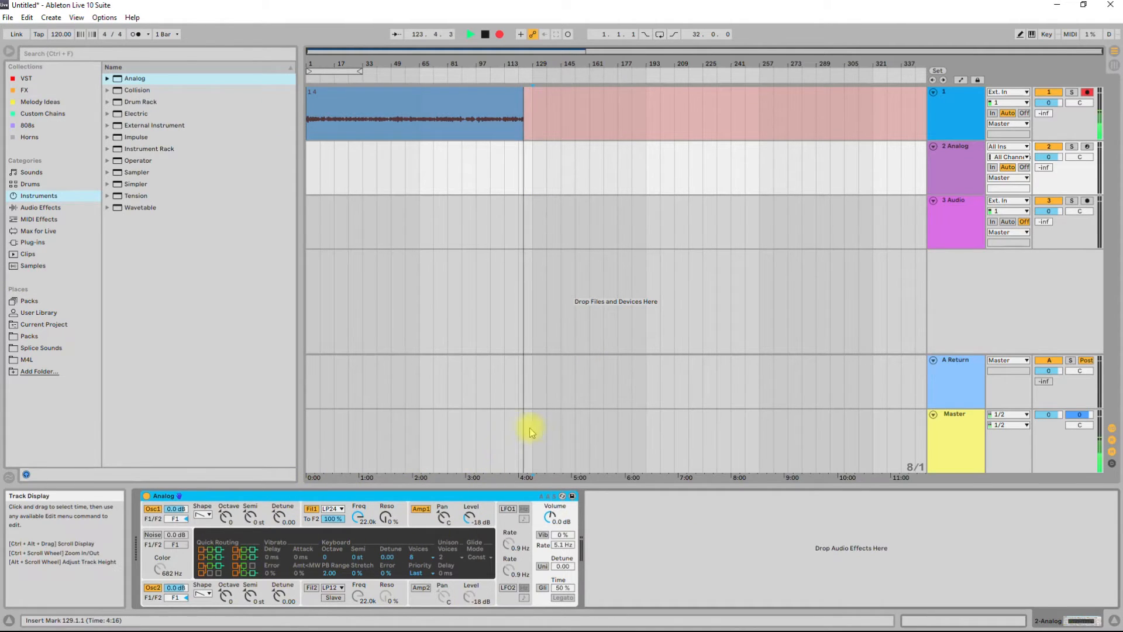
- Add the Gate and Flanger audio effects after the Analog instrument on track 2
click(36, 207)
scroll(197, 421, down, 3)
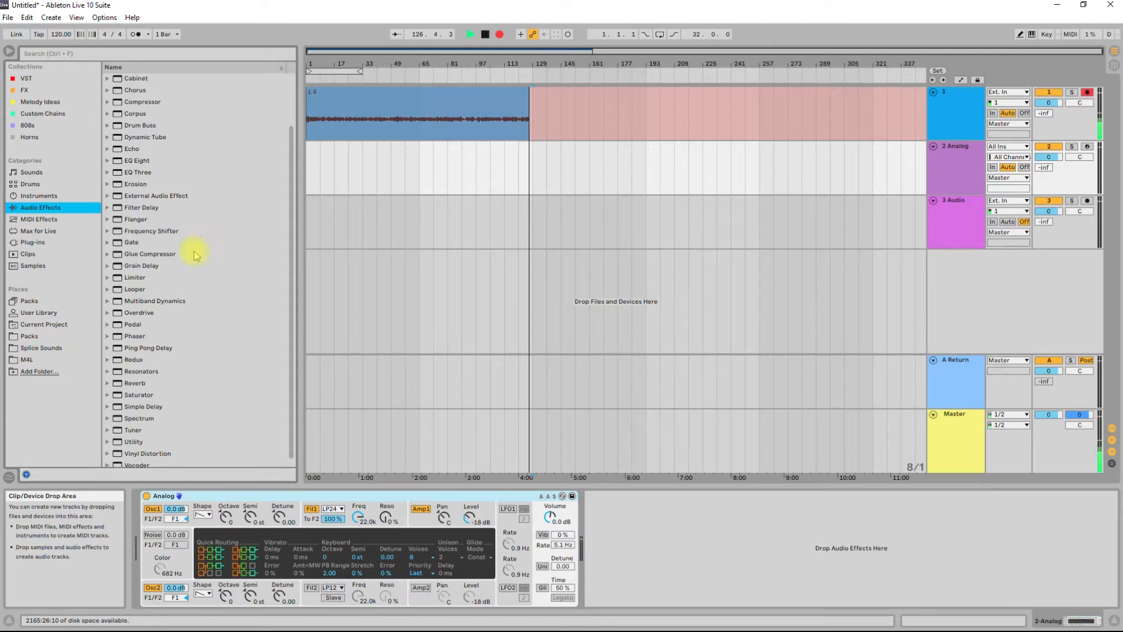
double_click(147, 244)
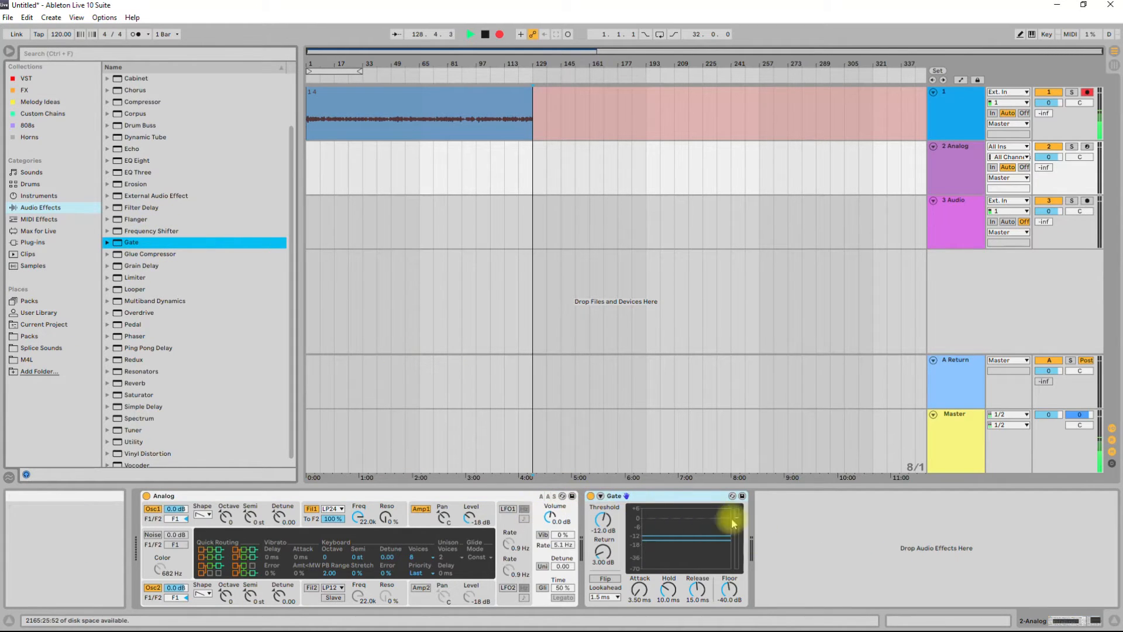
drag(136, 219, 906, 553)
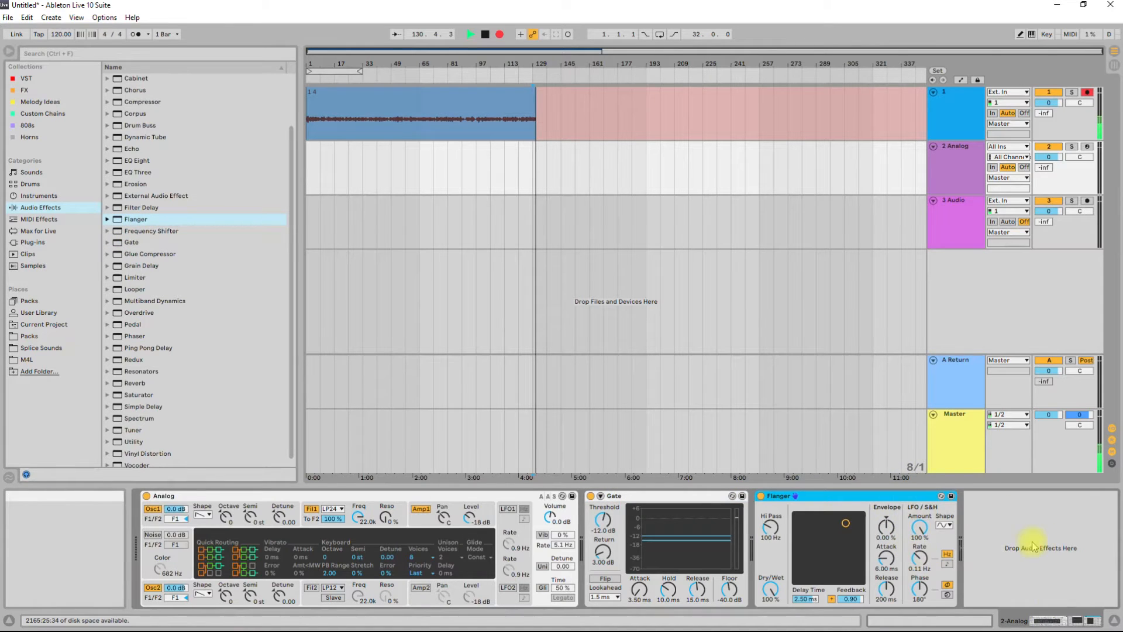
mouse_move(879, 496)
mouse_down()
mouse_move(583, 513)
mouse_move(770, 549)
mouse_move(825, 540)
mouse_up()
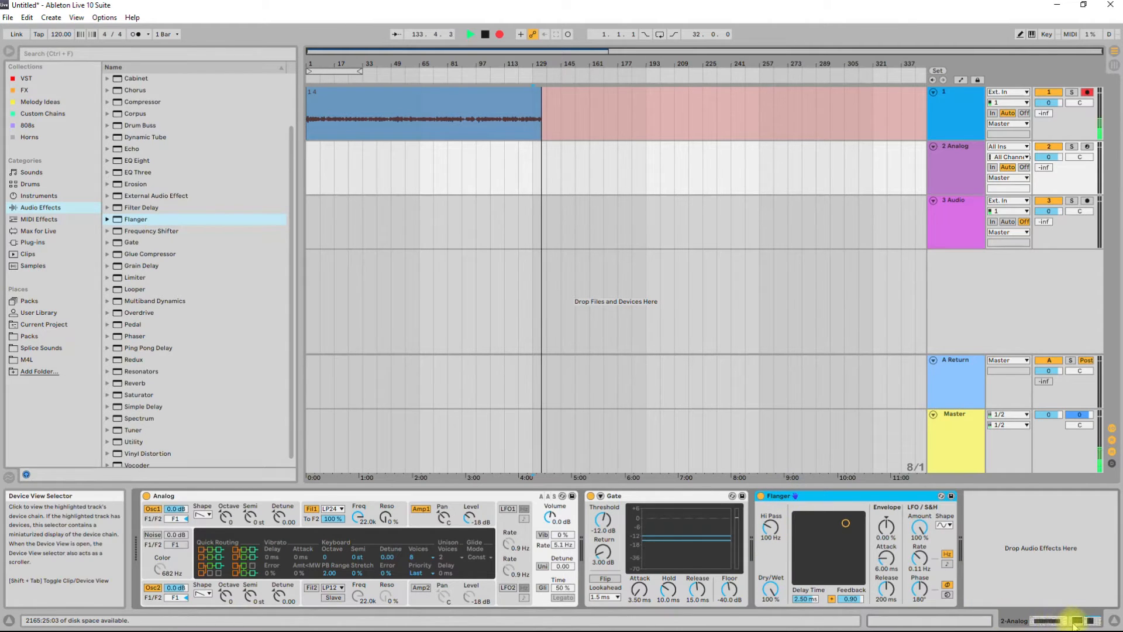
click(546, 311)
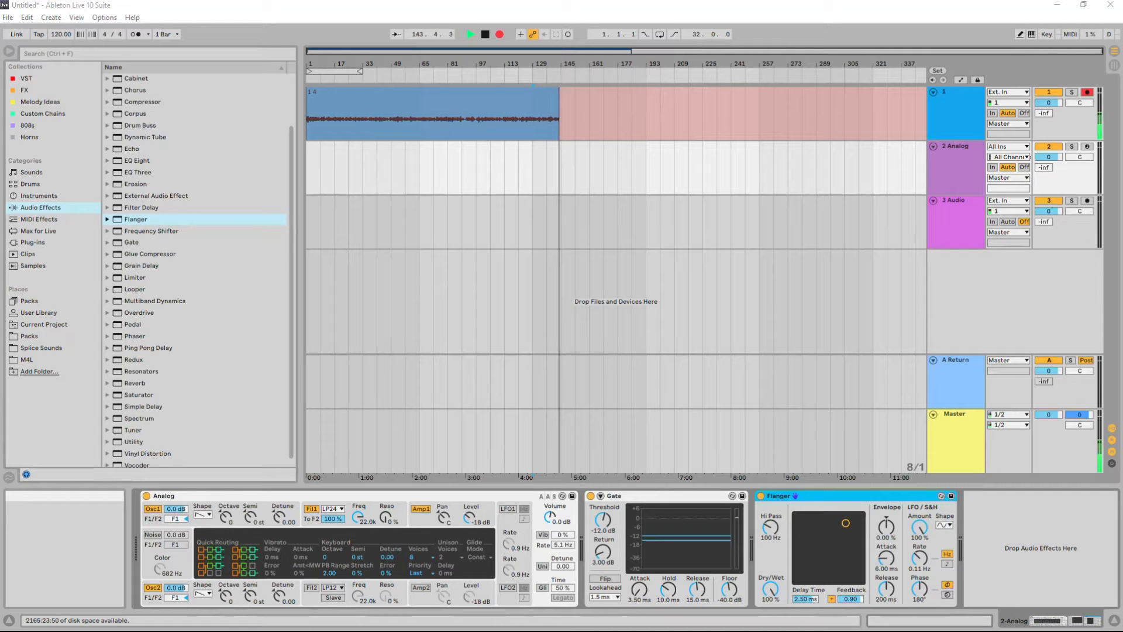
- Open the Preferences on the Look/Feel page
click(104, 17)
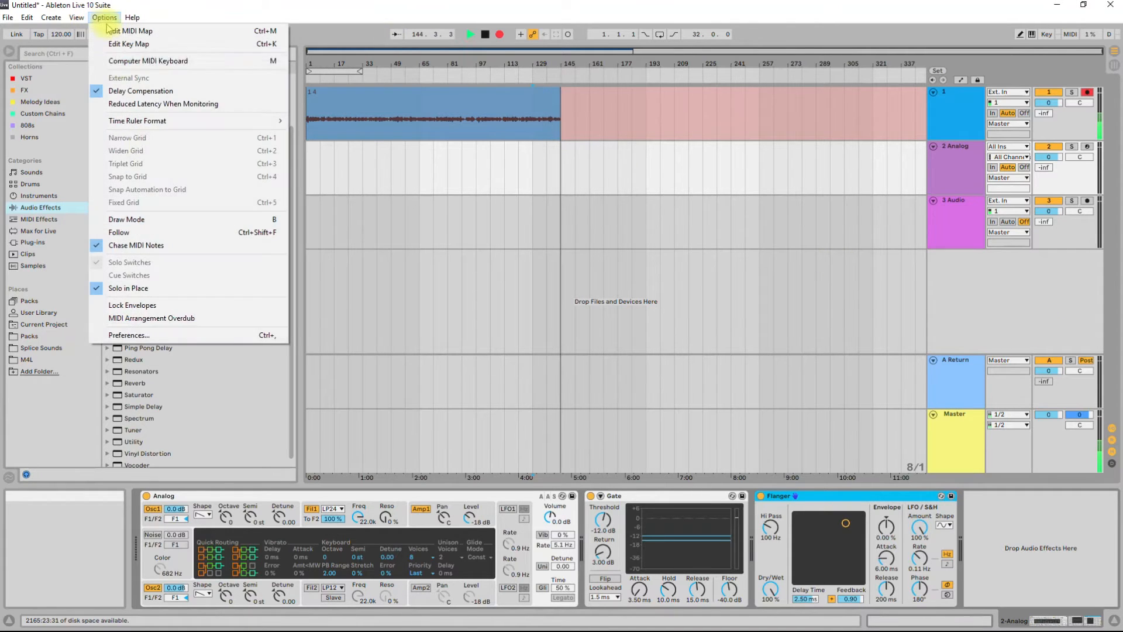
click(216, 337)
click(444, 172)
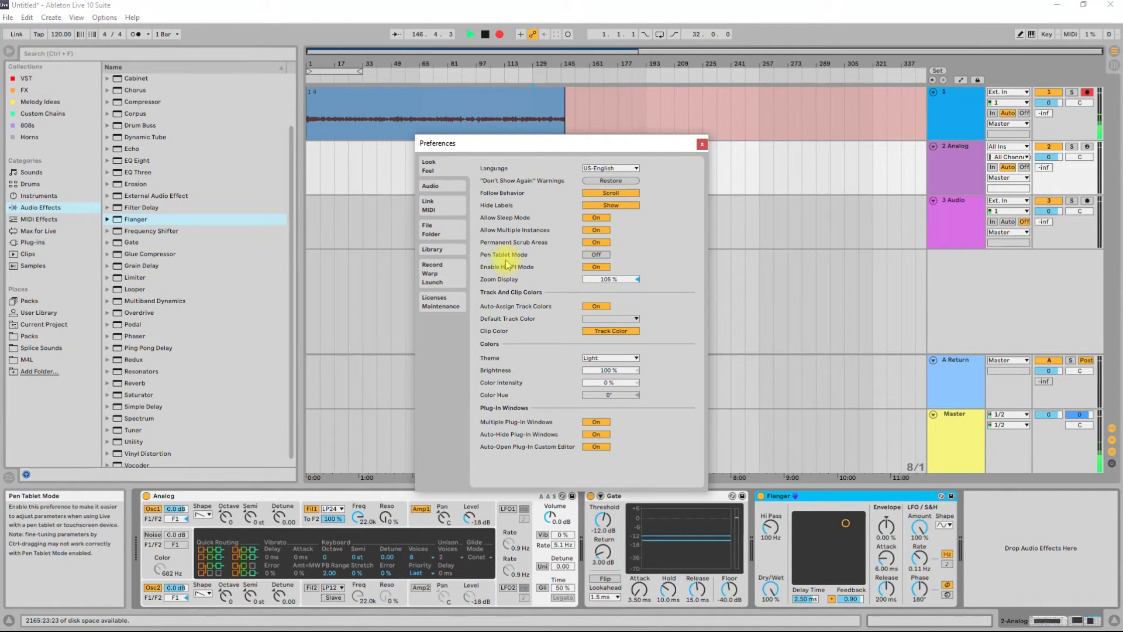
- Try a different interface theme and set it back to Light
click(599, 358)
click(605, 393)
click(598, 358)
click(598, 367)
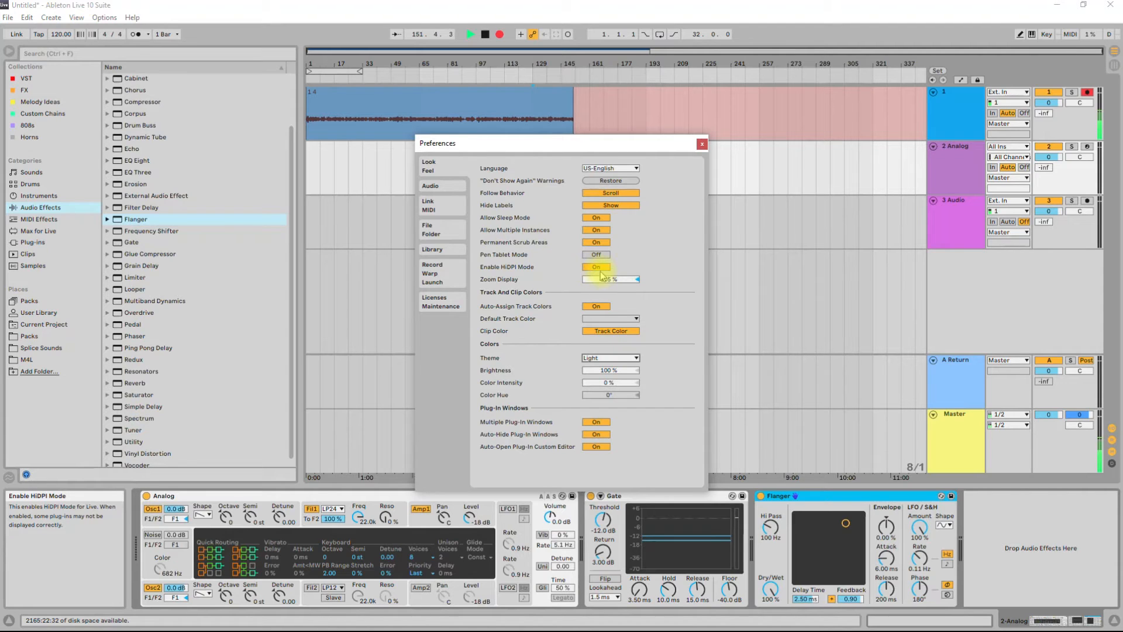
- Review the audio device settings and the Link/MIDI control surface and port settings in the Preferences
click(431, 186)
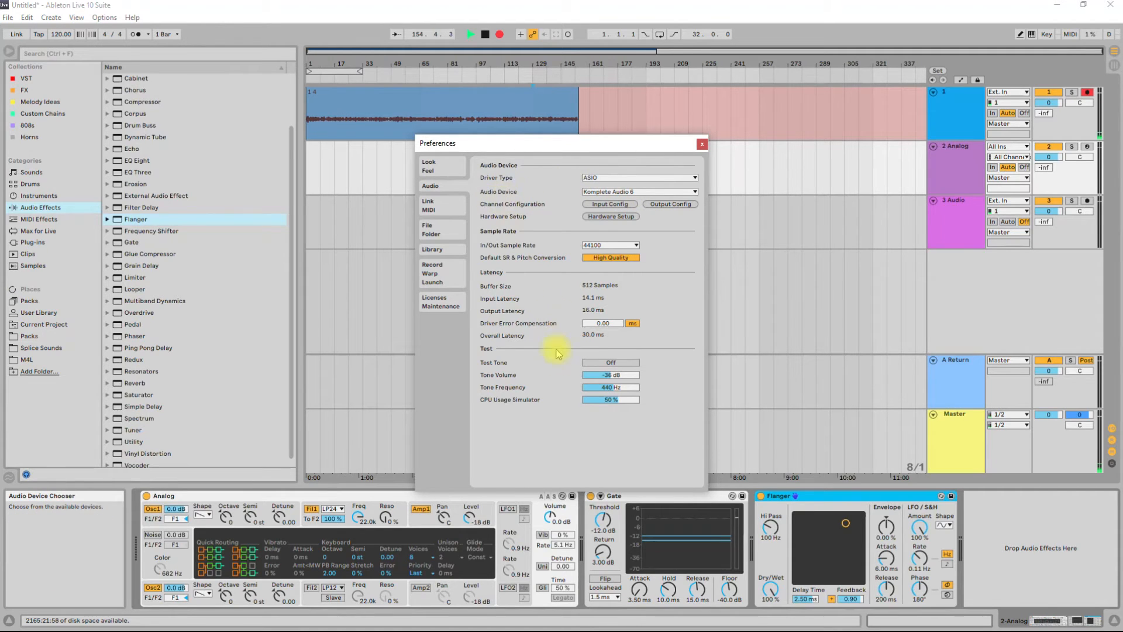
click(433, 205)
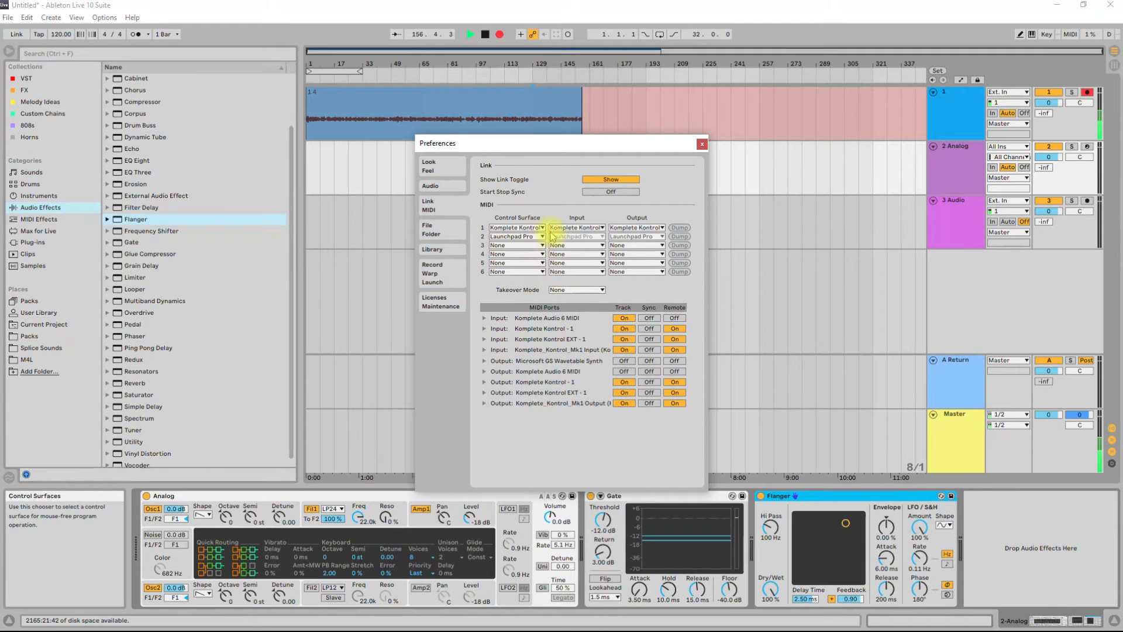
- Review the File/Folder, Library, Record/Warp/Launch and Licenses/Maintenance pages of the Preferences
click(432, 231)
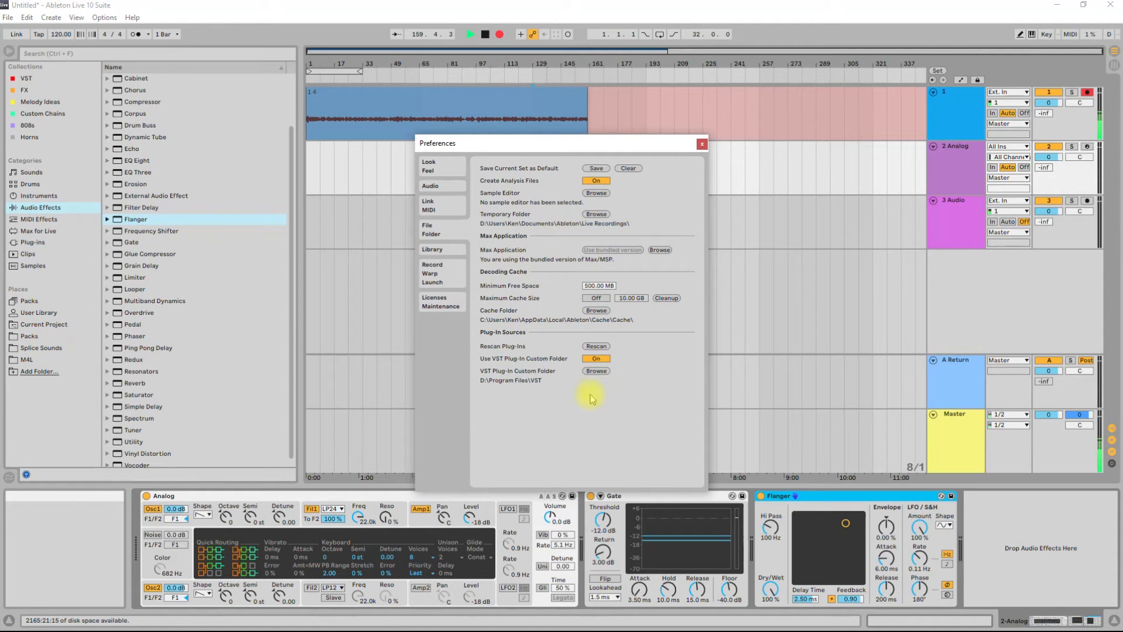
click(443, 253)
click(445, 277)
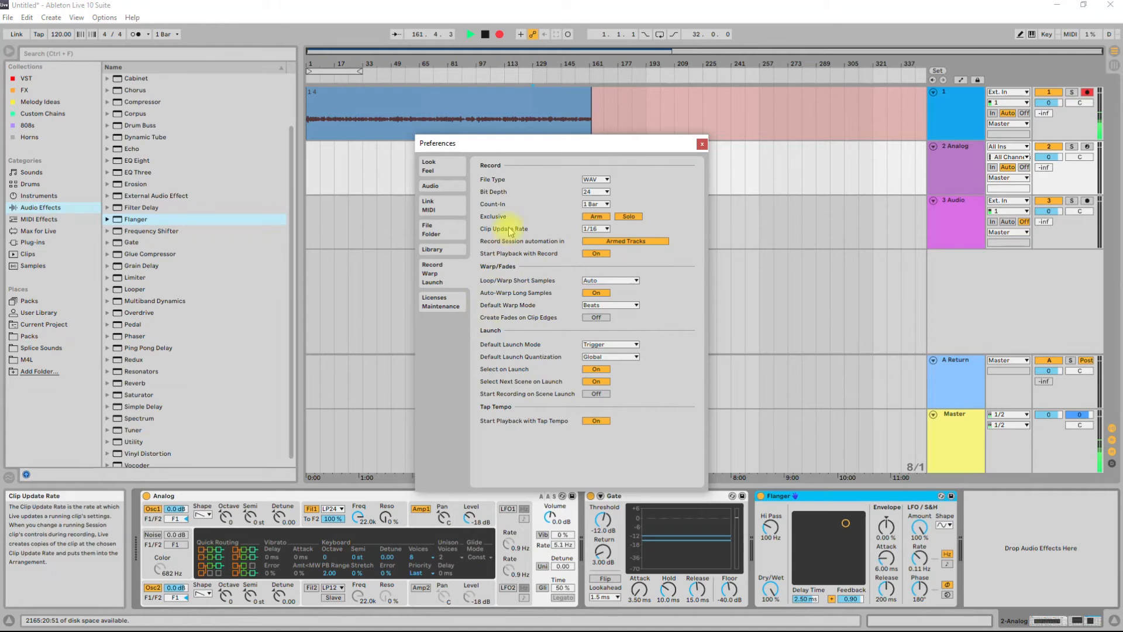
click(439, 306)
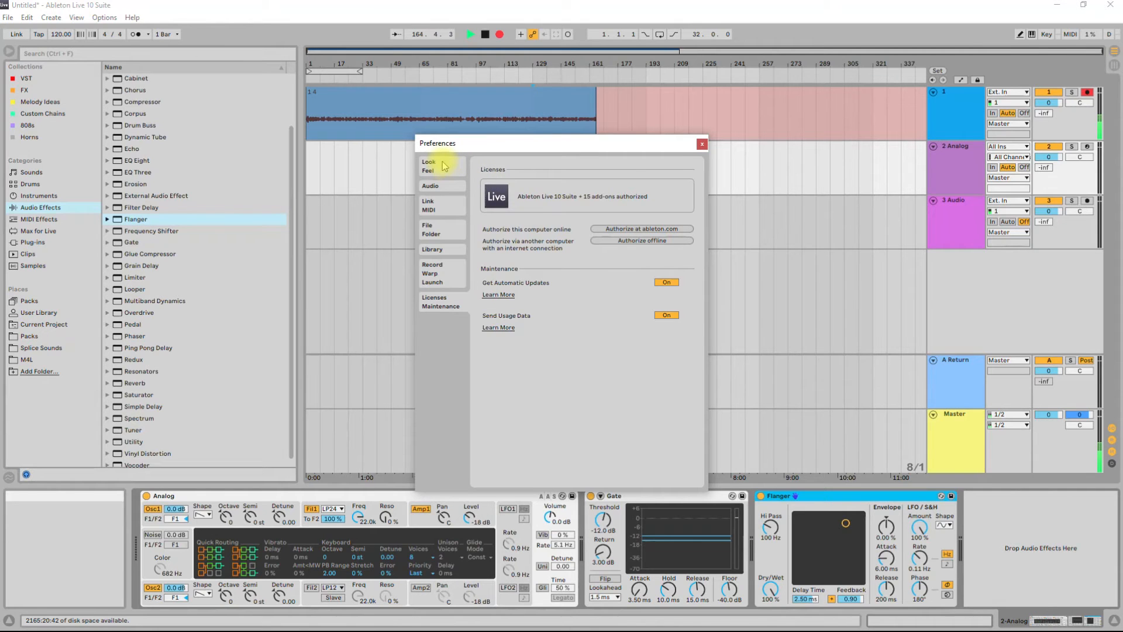
- Return to the Look/Feel page and move the Preferences window up beside the browser to examine its settings
click(443, 165)
drag(520, 146, 417, 125)
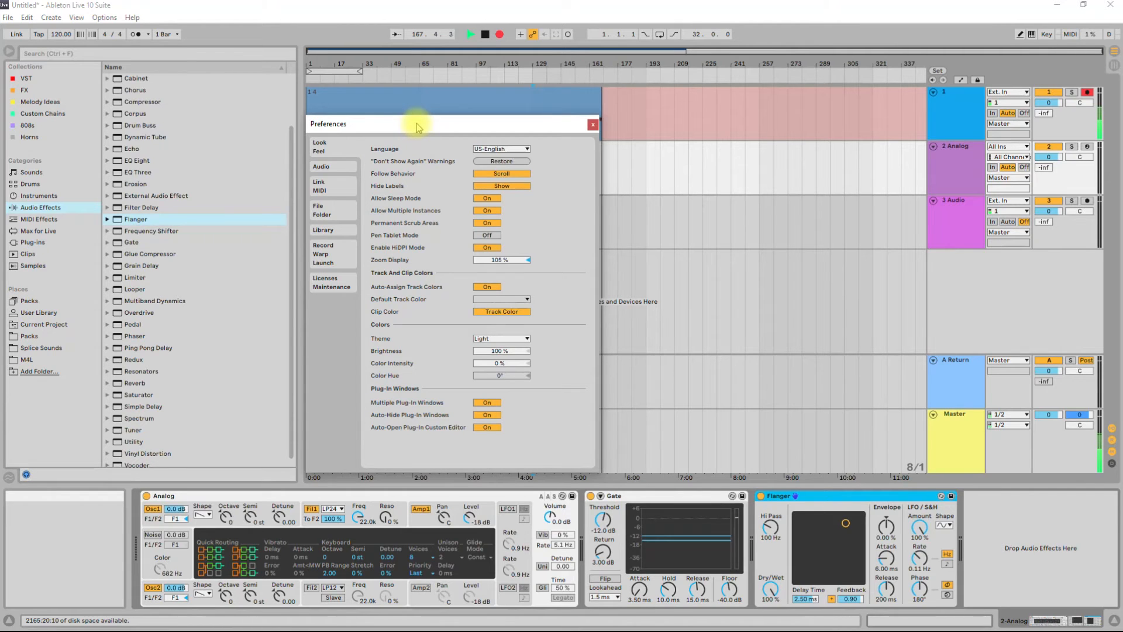
drag(417, 124, 419, 92)
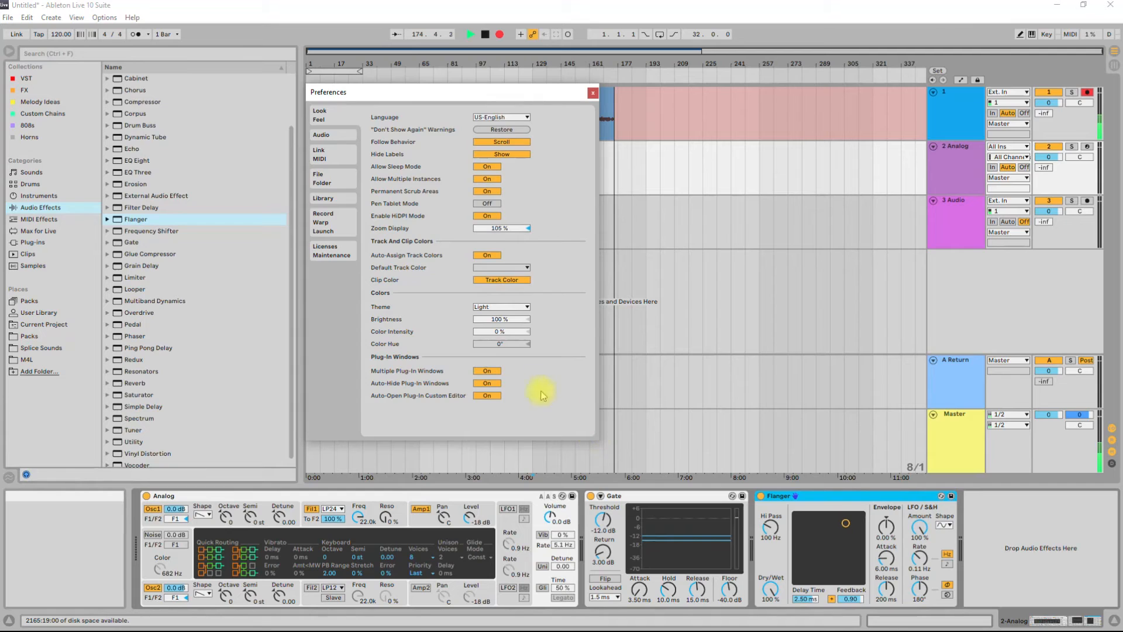
mouse_move(387, 93)
mouse_down()
mouse_move(386, 106)
mouse_move(387, 95)
mouse_up()
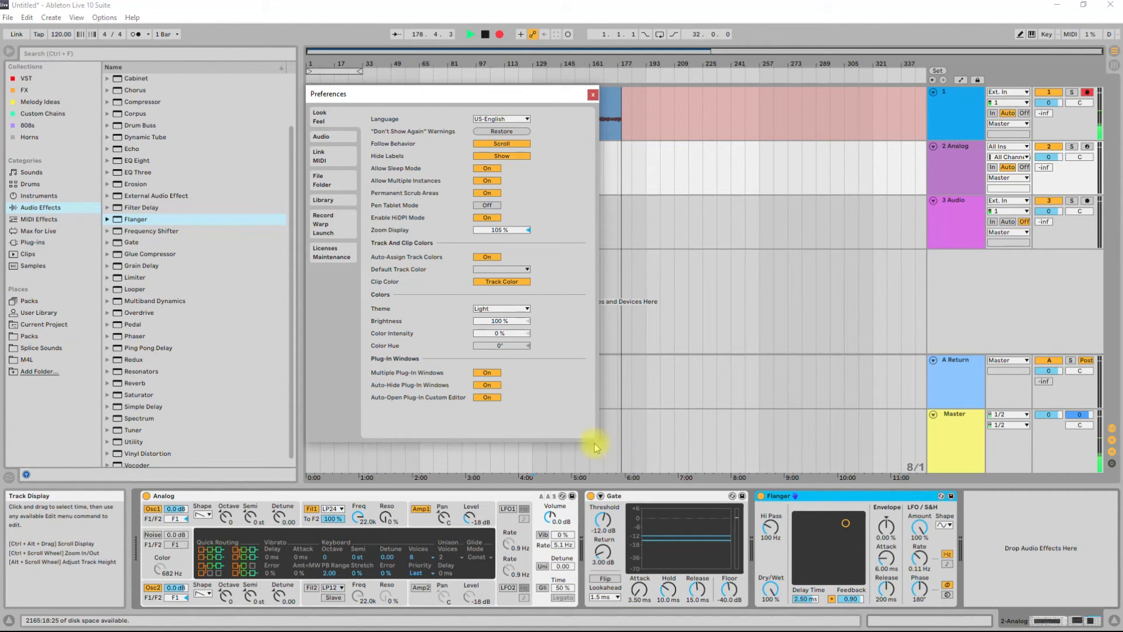
- Recheck the Licenses/Maintenance and Look/Feel pages, then close the Preferences
click(335, 256)
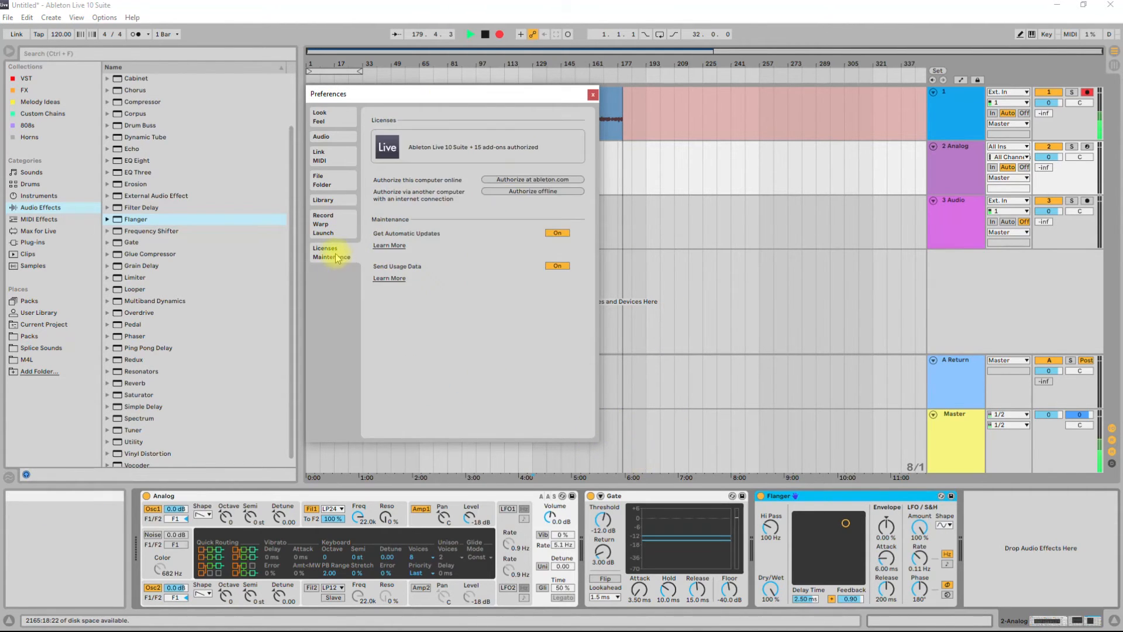
click(330, 112)
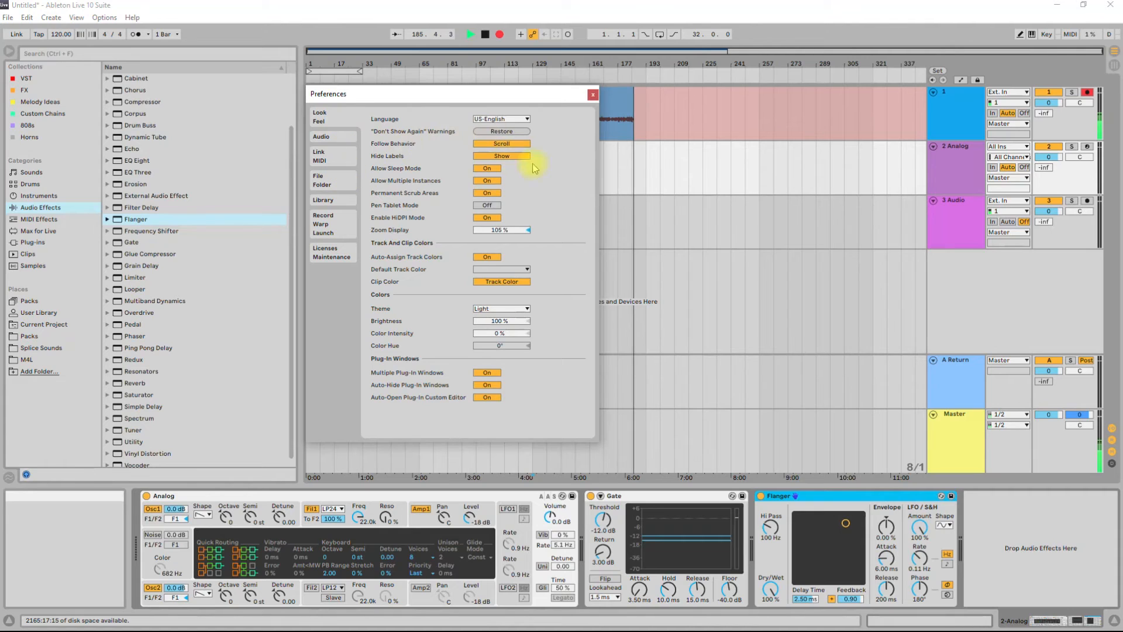
drag(518, 101, 515, 156)
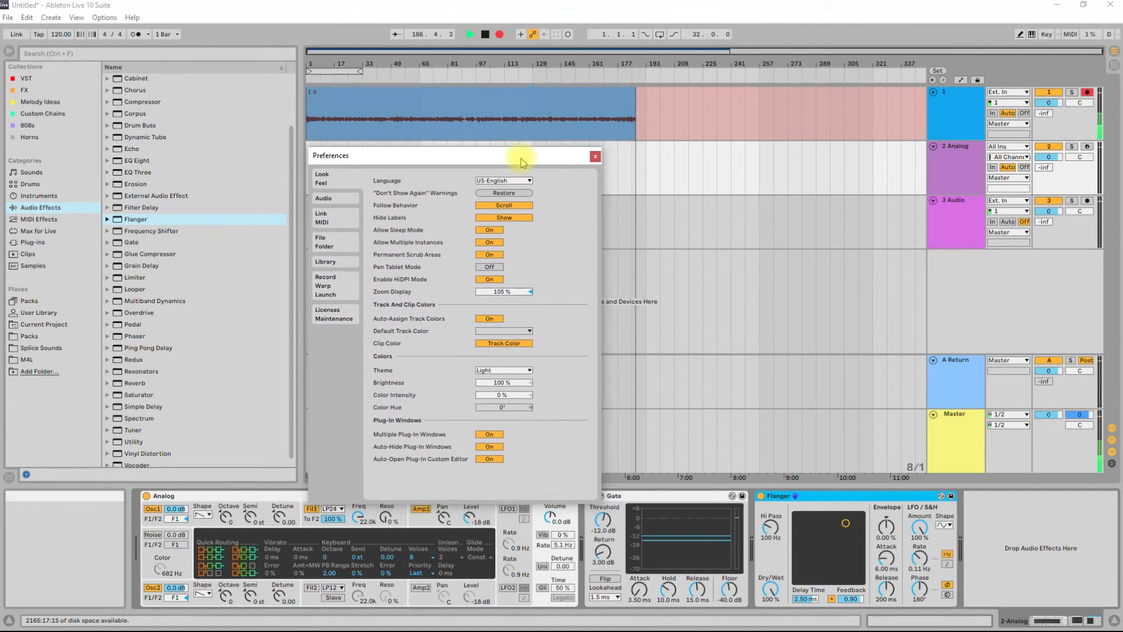
click(593, 150)
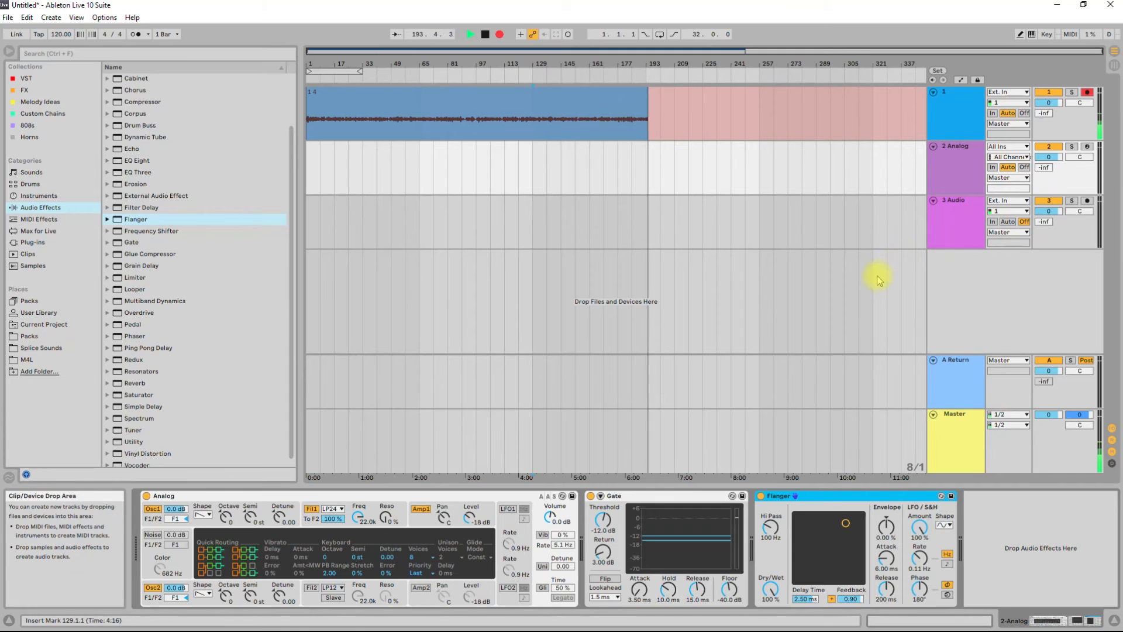
- Switch to Session View and back to Arrangement View, and toggle the detail area between clip and device view
key(Tab)
key(Tab)
key(shift+Tab)
key(shift+Tab)
key(shift+Tab)
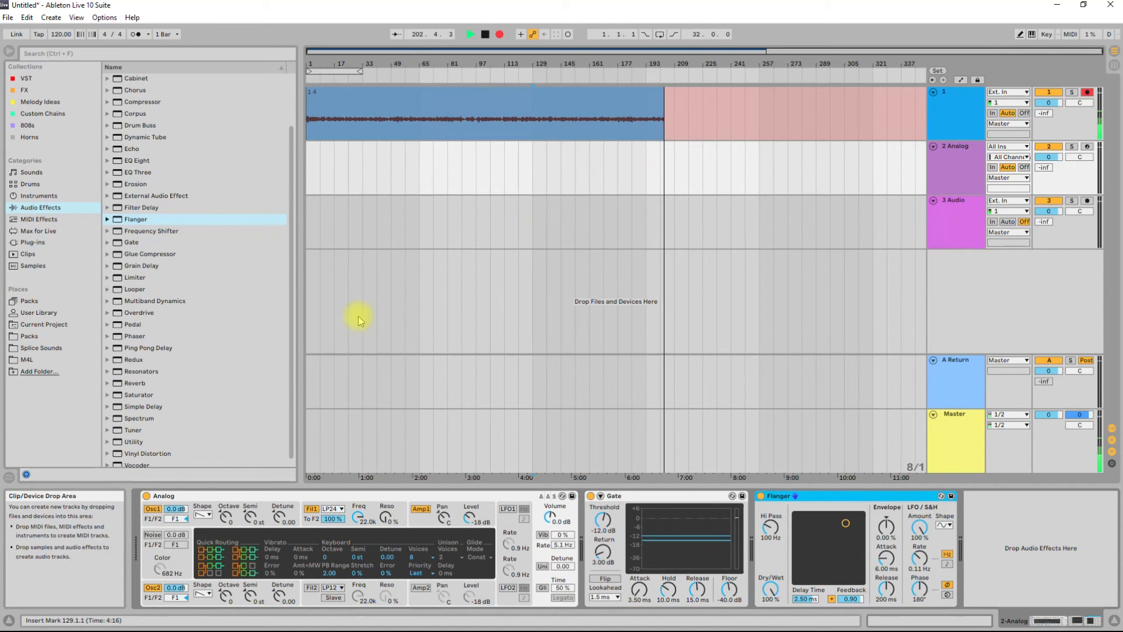
- Browse Splice Sounds and the Audio Effects category, expanding and collapsing the Flanger presets
click(41, 347)
click(40, 208)
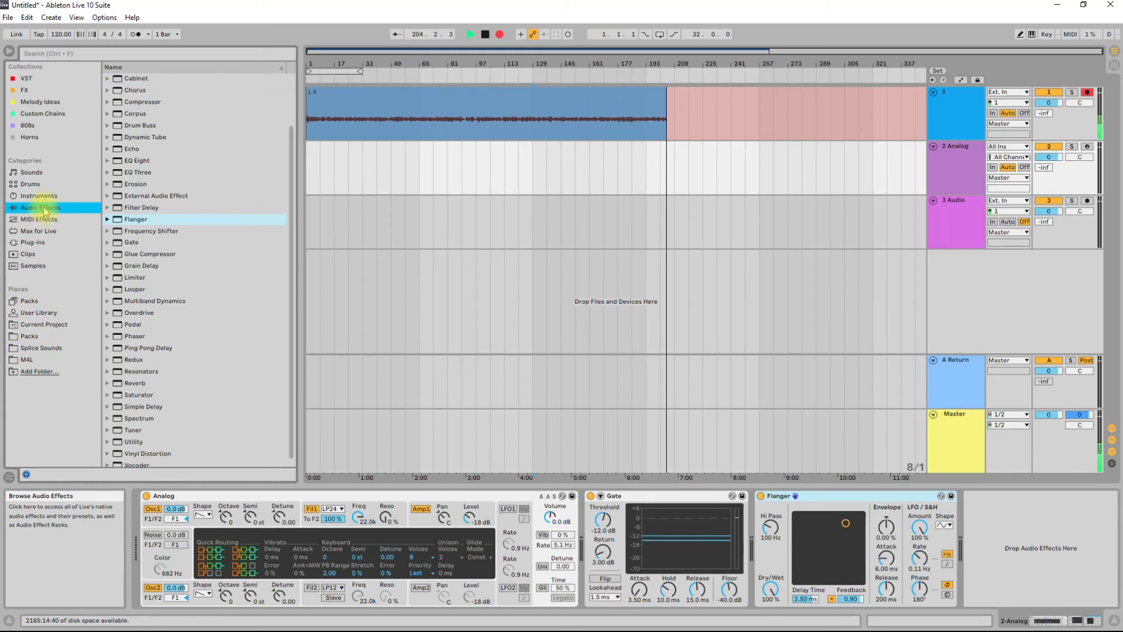
click(108, 220)
click(108, 219)
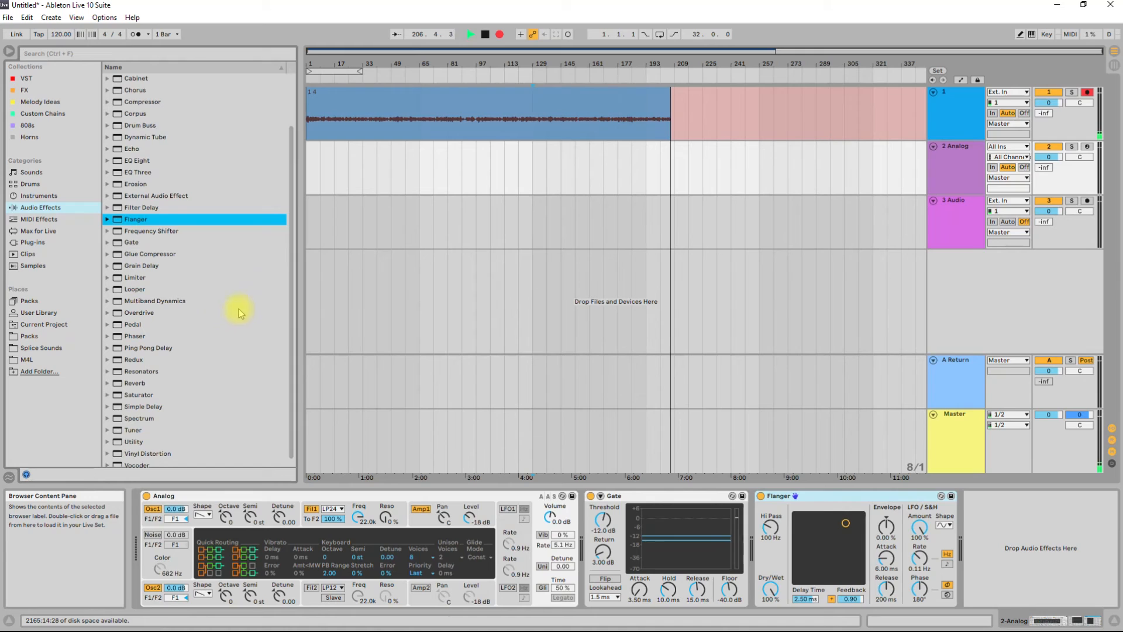
- Show the Track Delays section in the arrangement's mixer
click(1110, 465)
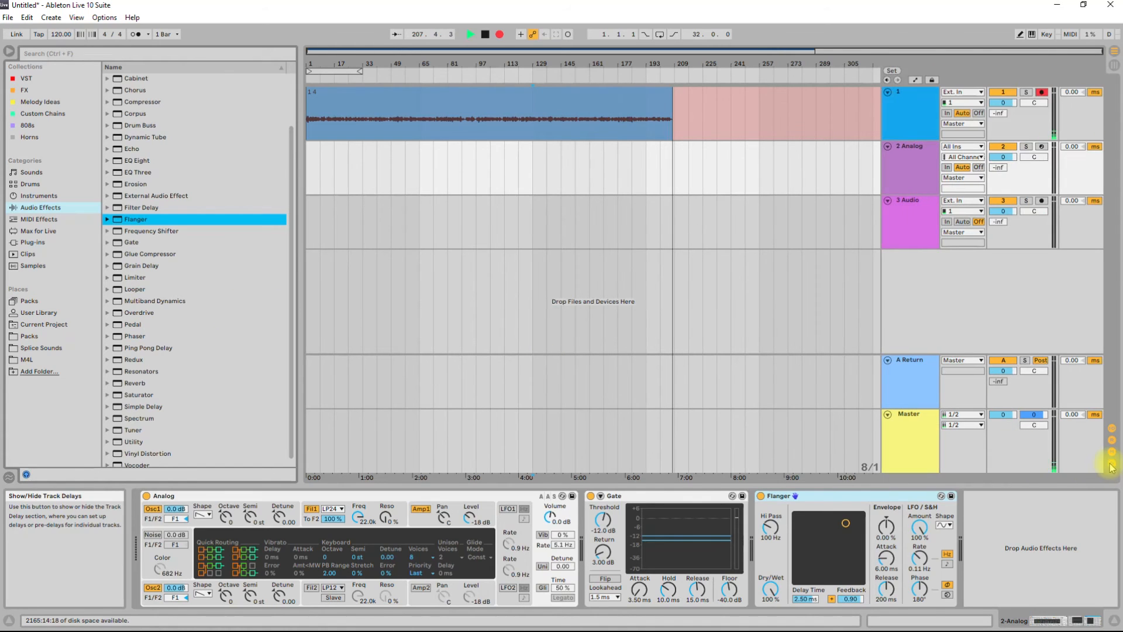
- Select bars 1 to 65 on the 3 Audio track and examine the context menus of the selection and the audio, return and master tracks
drag(307, 214, 418, 214)
right_click(417, 214)
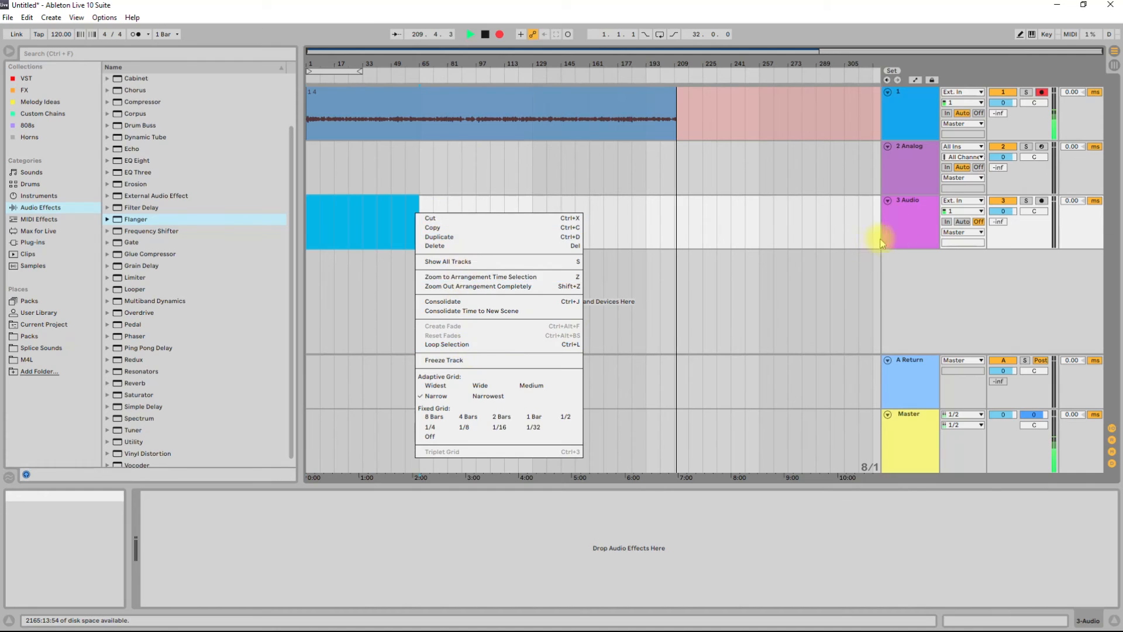
right_click(901, 228)
right_click(901, 384)
right_click(894, 431)
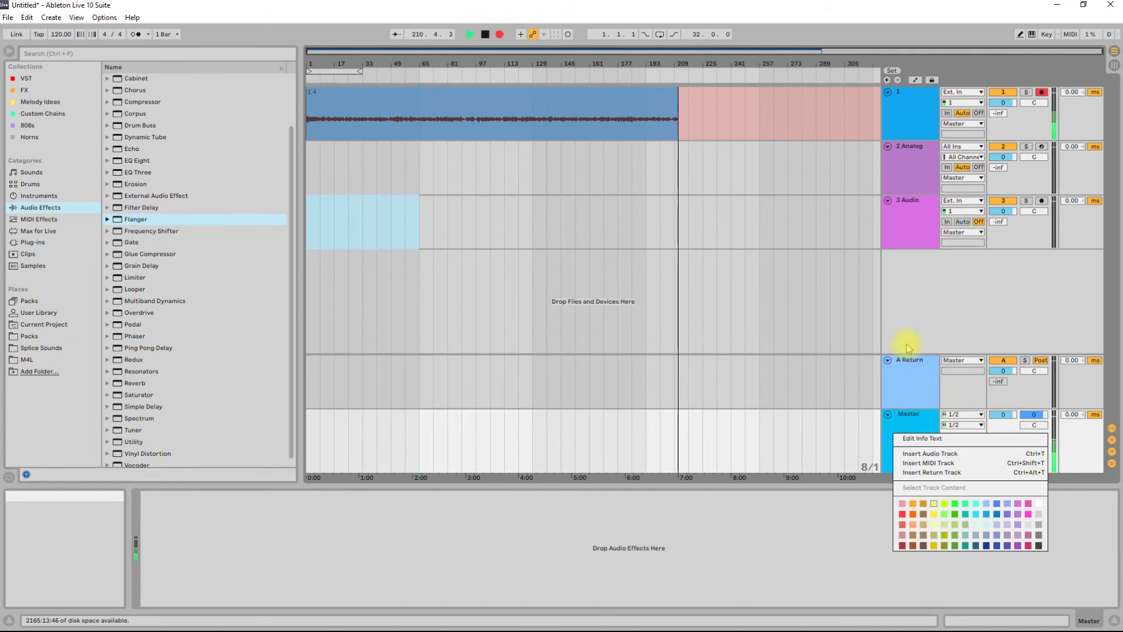
right_click(912, 336)
right_click(912, 235)
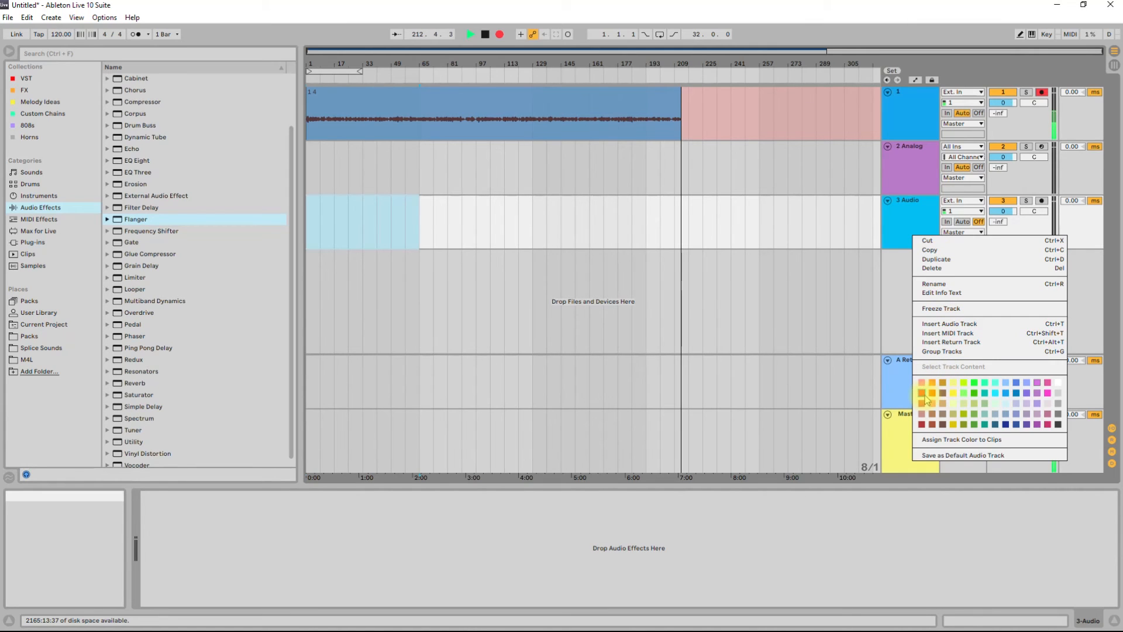
click(890, 272)
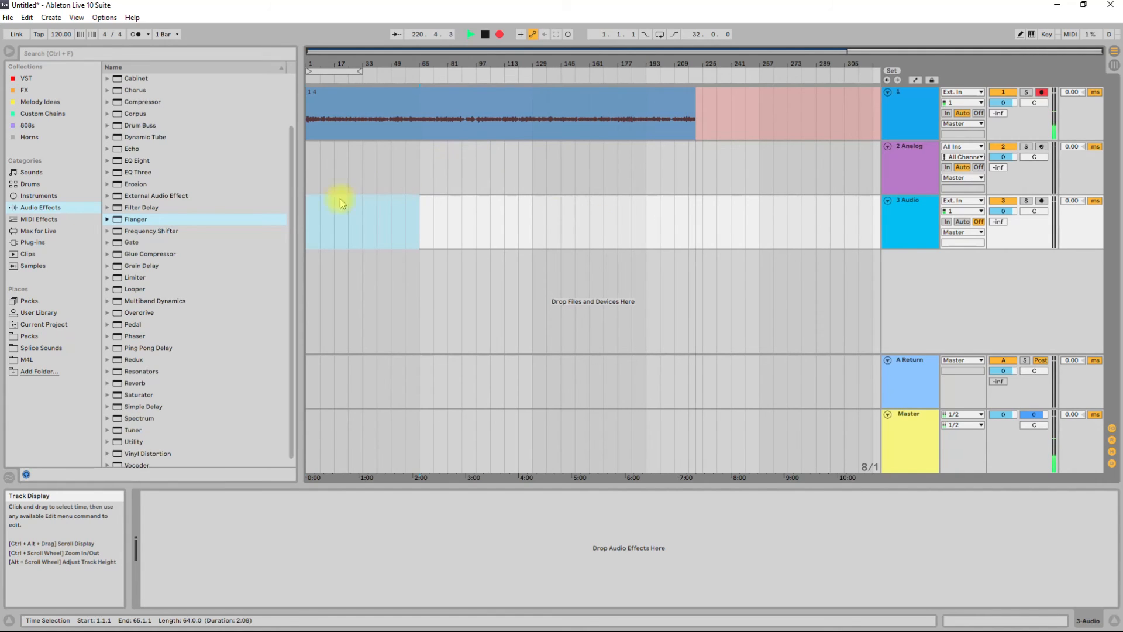
- Try time selections on the 3 Audio track covering bars 1 to 65, bars 65 to 129, and bars 1 to 65 again
click(307, 219)
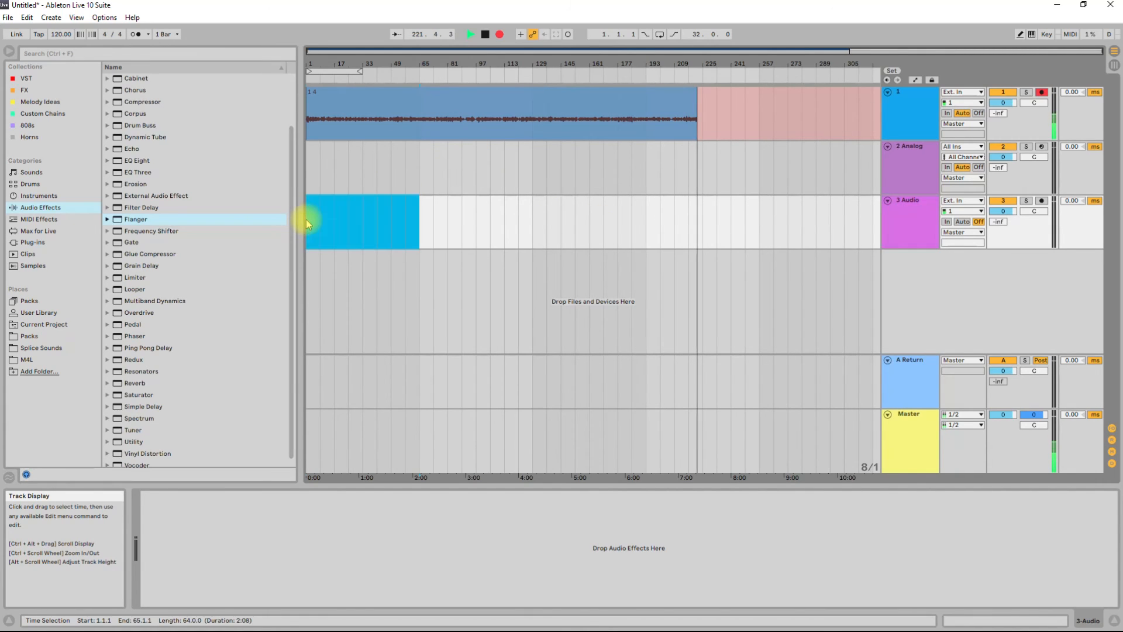
drag(306, 220, 420, 222)
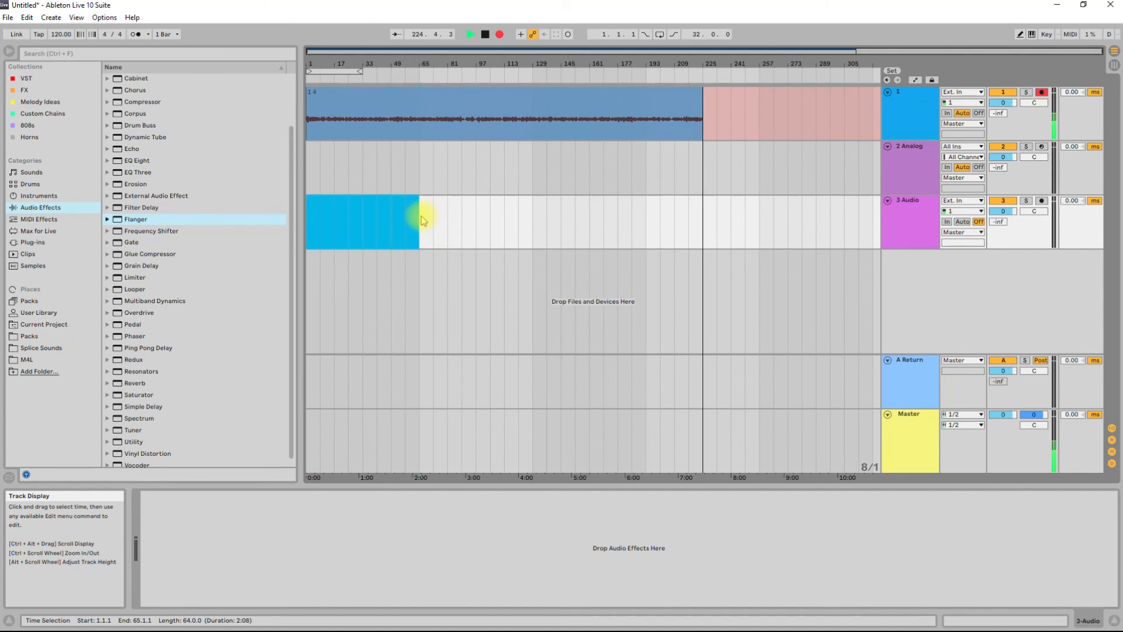
drag(422, 218, 535, 223)
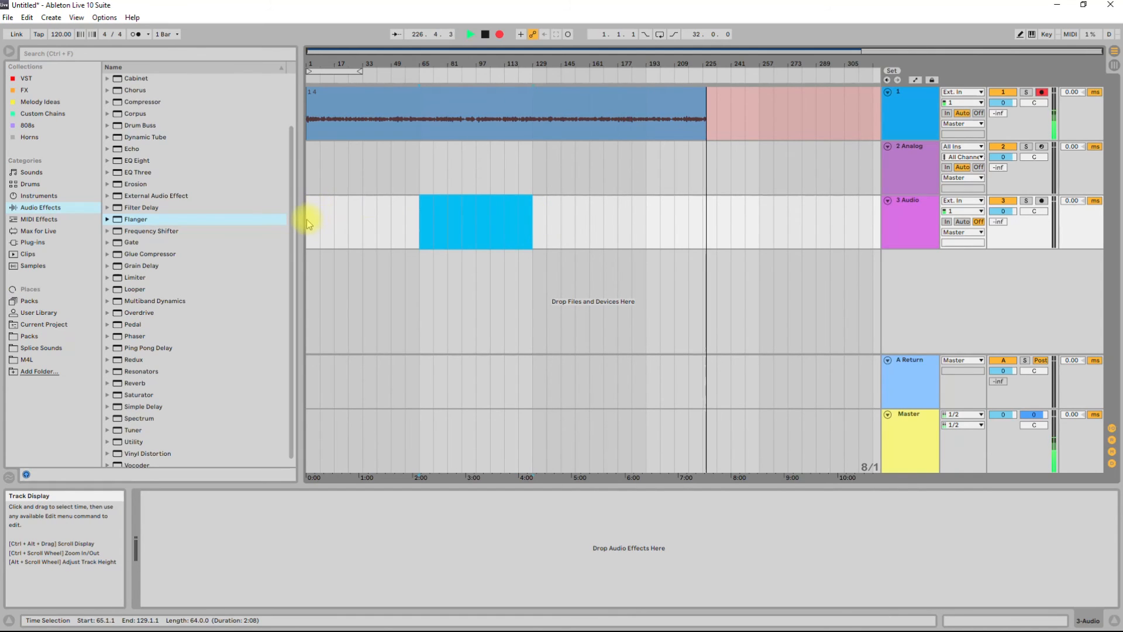
drag(309, 221, 420, 220)
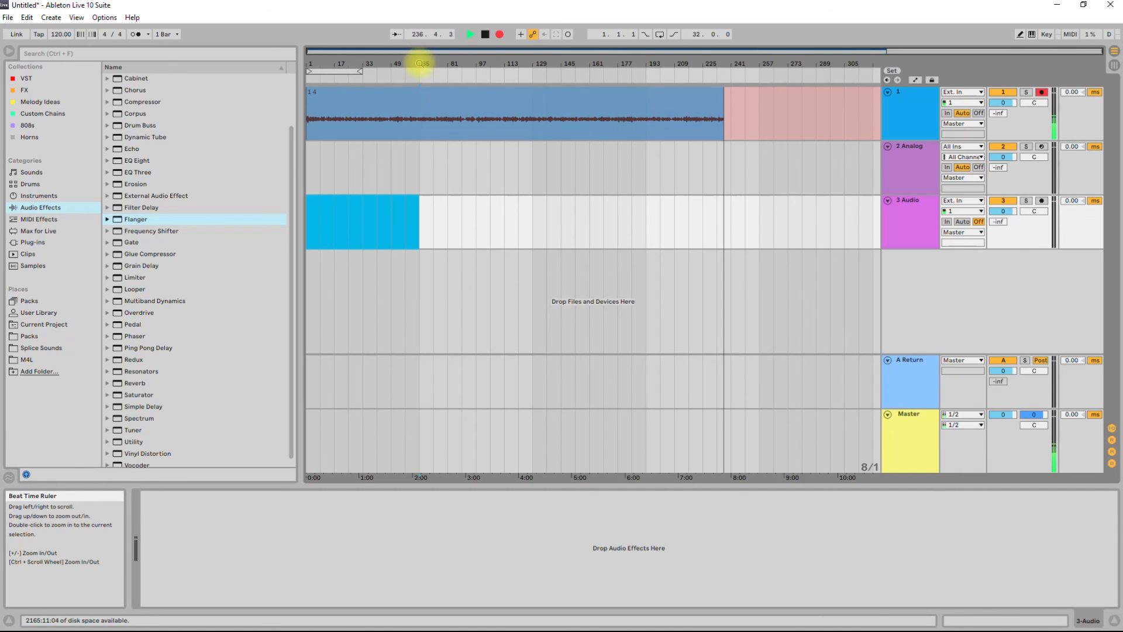
click(423, 220)
drag(422, 220, 307, 214)
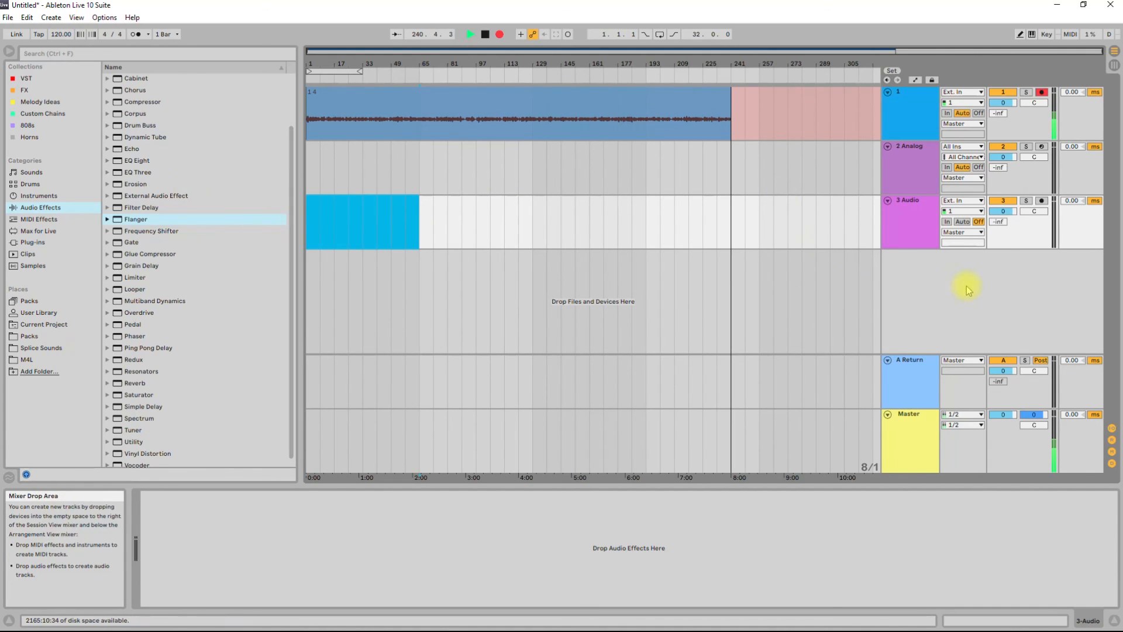
- Clear the time selection by placing the insert marker at bar 257 on the 3 Audio track
click(1077, 507)
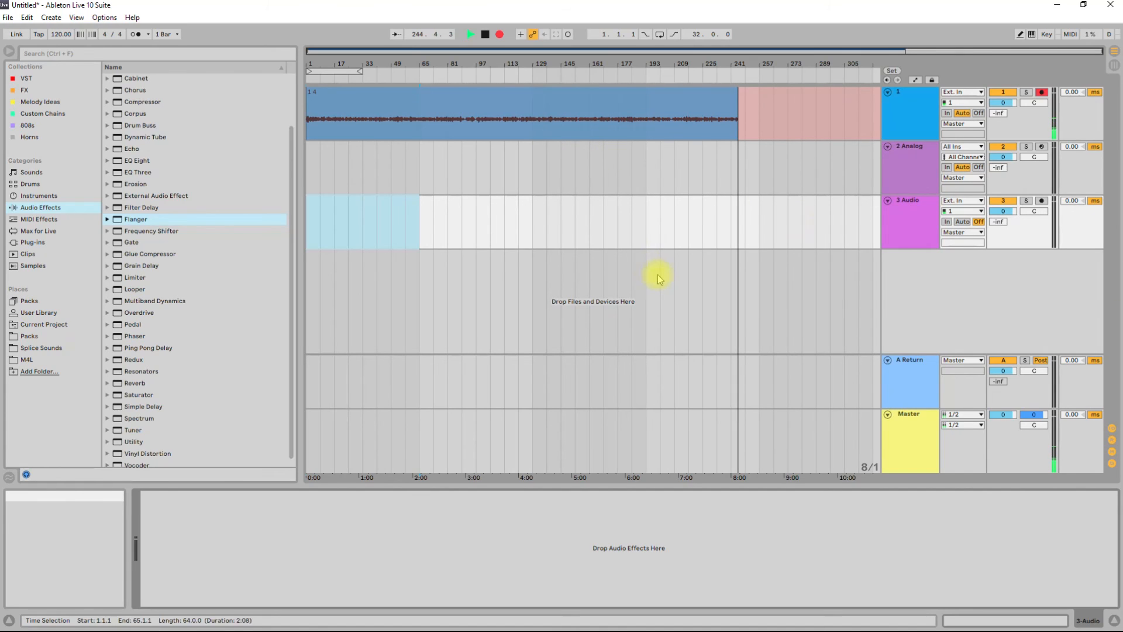
click(760, 222)
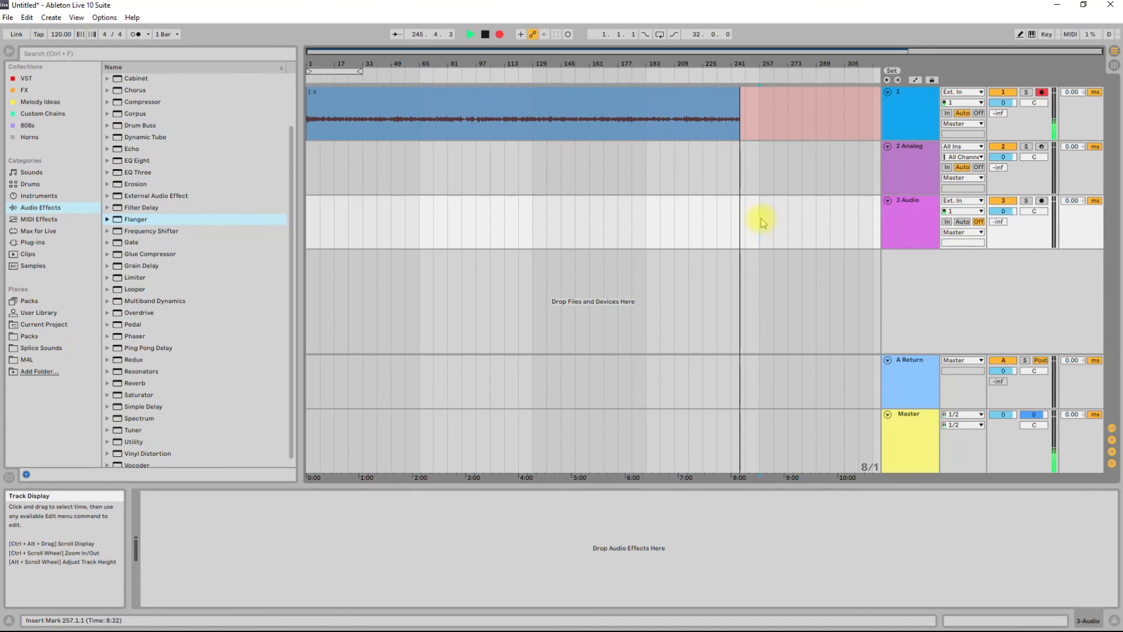